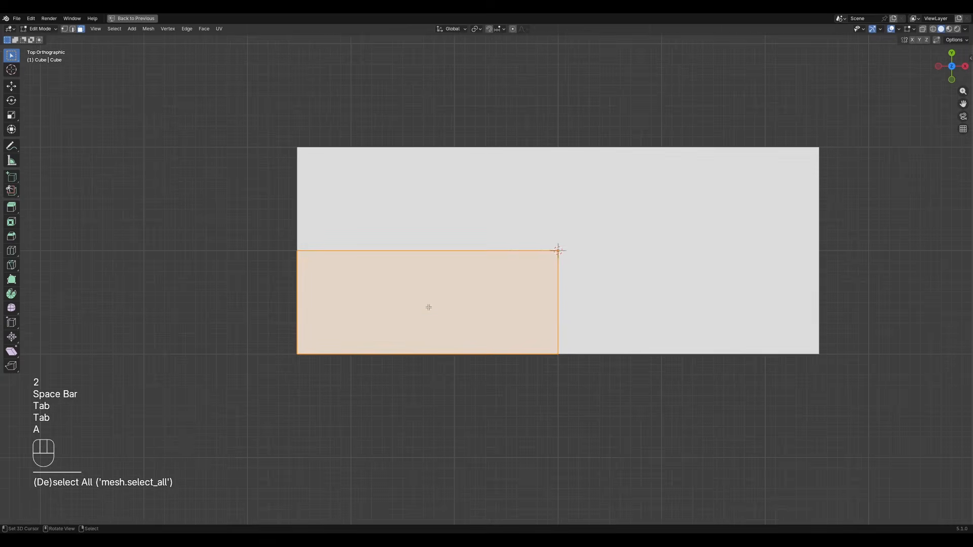
pyautogui.press('w')
pyautogui.click(412, 315)
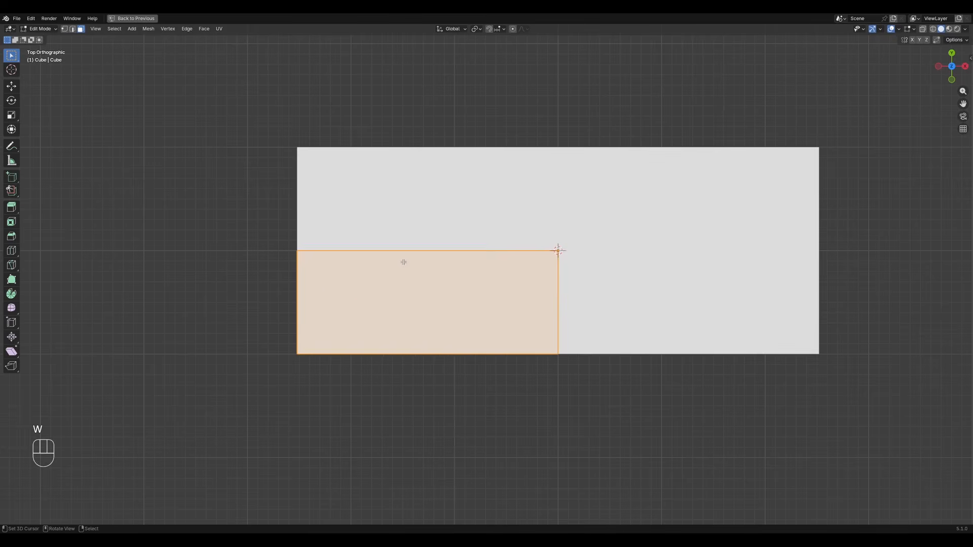
pyautogui.press('w')
pyautogui.moveTo(447, 274); pyautogui.dragTo(472, 275, button='middle')
pyautogui.hotkey('ctrl', 'z')
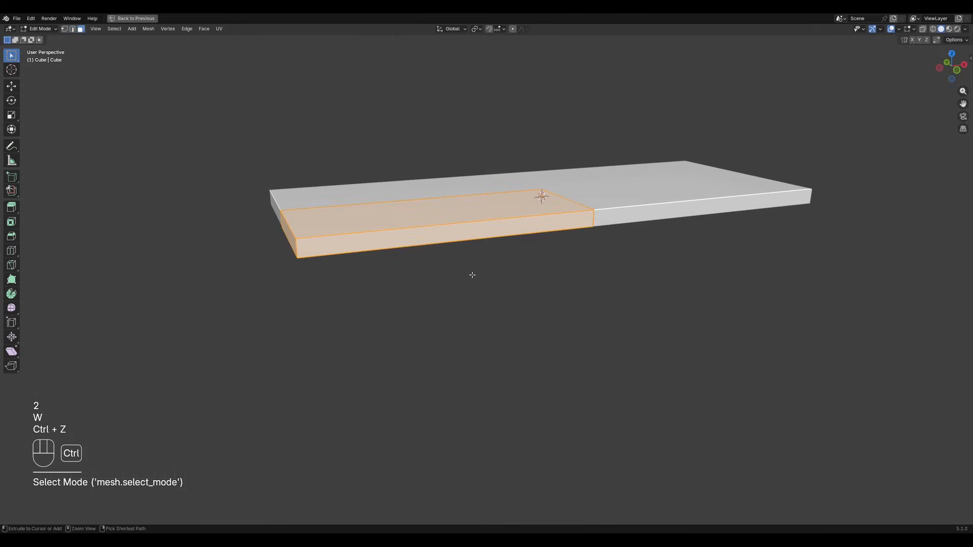
# Cut a long line with a chamfered step and a small notch near the selected slab quarter's long outer edge using Poly Line
pyautogui.press('a')
pyautogui.press('w')
pyautogui.press('2')
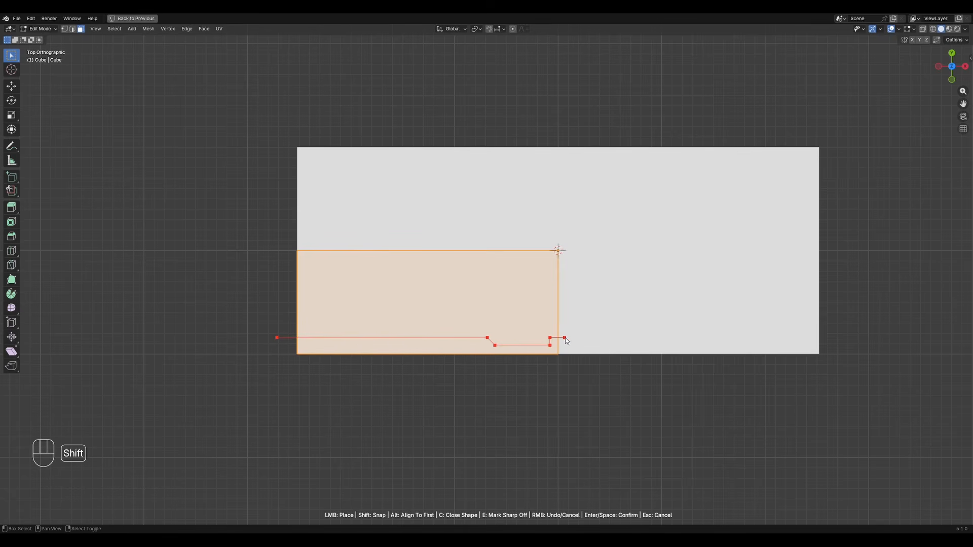
pyautogui.hotkey('shift', 'space')
# Mark the edges of the new stepped cut as sharp and clear the selection
pyautogui.moveTo(482, 351); pyautogui.dragTo(514, 298, button='middle')
pyautogui.hotkey('ctrl', 'e')
pyautogui.click(581, 278)
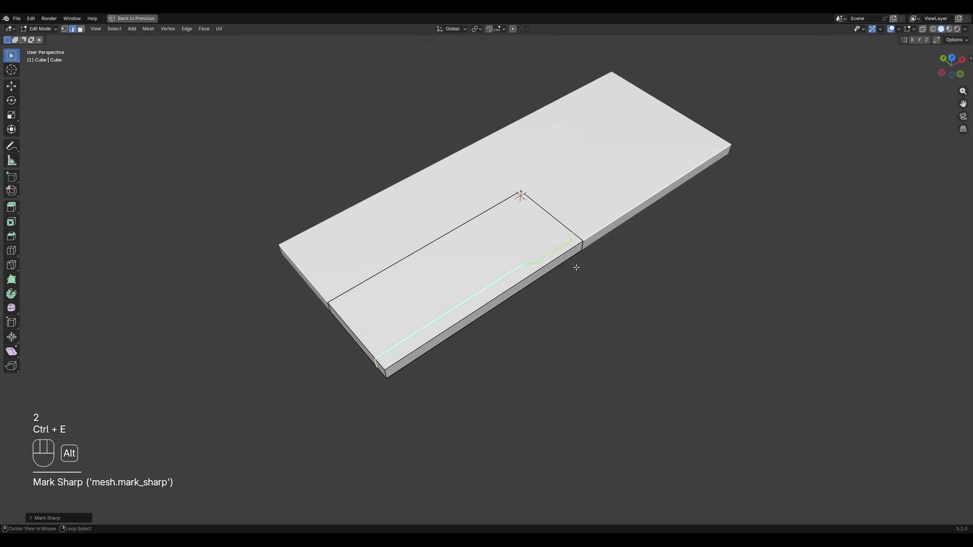
pyautogui.hotkey('alt', 'a')
# Select the large top face on the inner side of the stepped cut in top view
pyautogui.press('KP_7')
pyautogui.press('3')
pyautogui.click(442, 300)
pyautogui.scroll(4, 443, 300)
pyautogui.moveTo(443, 299); pyautogui.dragTo(583, 264, button='middle')
pyautogui.scroll(-1, 508, 285)
pyautogui.scroll(2, 504, 276)
# Try a Bevel-type Panel Cut with width 0.0100 and depth 0.0050, and undo it
pyautogui.press('w')
pyautogui.click(455, 292)
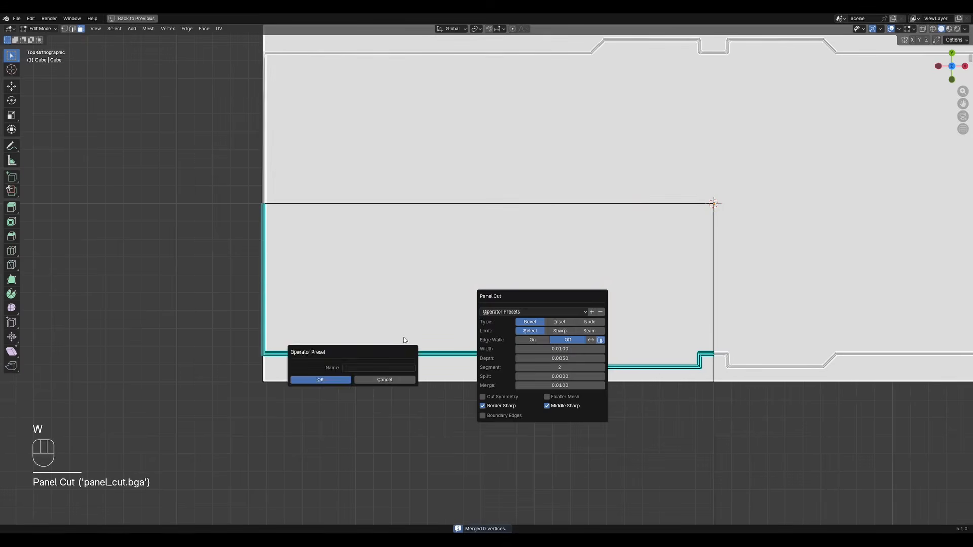
pyautogui.hotkey('ctrl', 'z')
# Cut a shallow rectangular tab into the large face along the stepped line using Poly Line with sharp marking on
pyautogui.press('w')
pyautogui.click(444, 308)
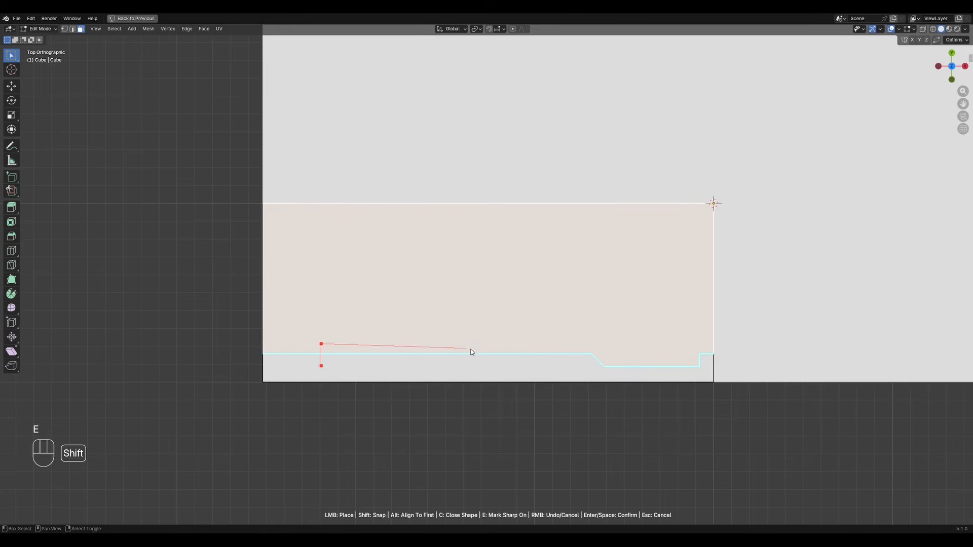
pyautogui.hotkey('shift', 'space')
pyautogui.hotkey('alt', 'a')
# Cut a straight line across the large face from the middle of the rectangular tab to the slab's centreline with Poly Line
pyautogui.moveTo(473, 369); pyautogui.dragTo(482, 291, button='middle')
pyautogui.scroll(3, 482, 291)
pyautogui.press('w')
pyautogui.press('2')
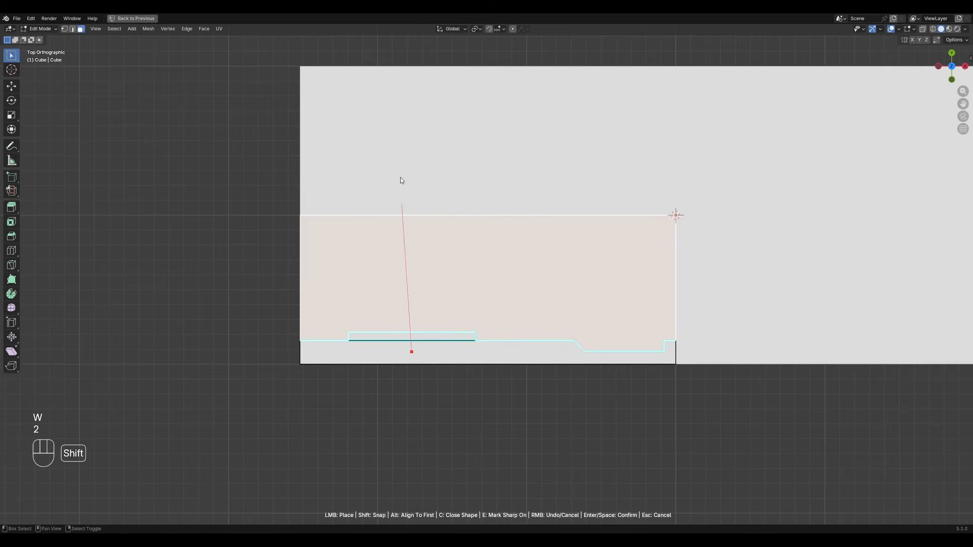
pyautogui.hotkey('shift', 'space')
# Apply a Node-type Panel Cut to the whole slab in Object Mode
pyautogui.press('Tab')
pyautogui.moveTo(524, 165); pyautogui.dragTo(562, 216, button='middle')
pyautogui.press('Tab')
pyautogui.hotkey('alt', 'a')
pyautogui.press('a')
pyautogui.press('Tab')
pyautogui.press('w')
pyautogui.click(561, 215)
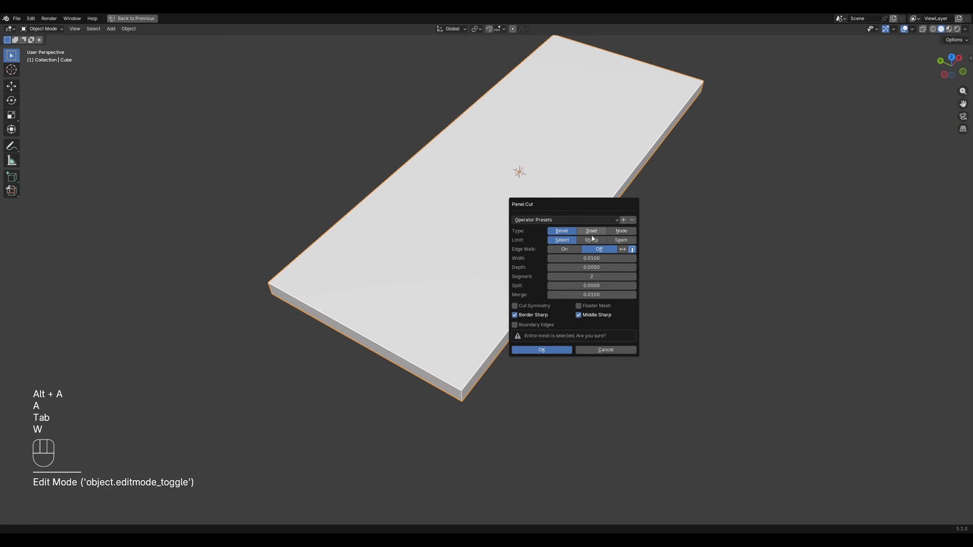
pyautogui.click(622, 231)
pyautogui.click(565, 272)
# Set the Panel Cutter modifier's Max Offset to 0.080 and its Seed to 3
pyautogui.moveTo(561, 276); pyautogui.dragTo(547, 251, button='middle')
pyautogui.hotkey('ctrl', 'space')
pyautogui.click(812, 304)
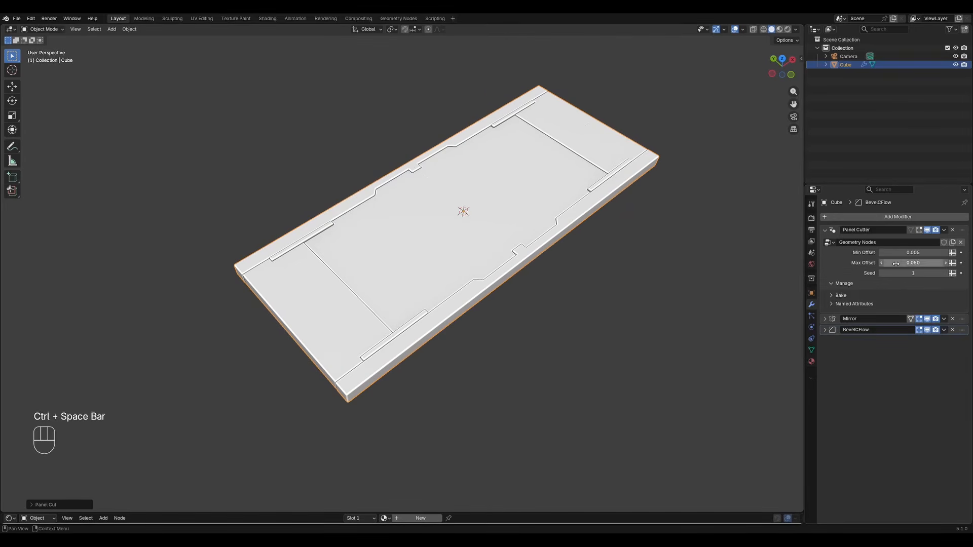
pyautogui.keyDown('shift'); pyautogui.moveTo(913, 263); pyautogui.dragTo(924, 263); pyautogui.keyUp('shift')
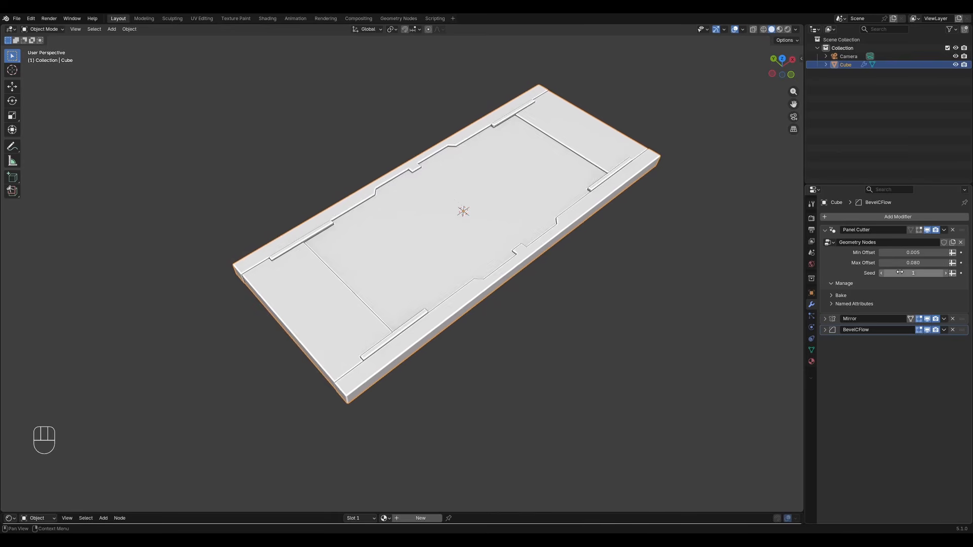
pyautogui.keyDown('ctrl'); pyautogui.scroll(5, 900, 272); pyautogui.keyUp('ctrl')
pyautogui.keyDown('ctrl'); pyautogui.scroll(-4, 901, 273); pyautogui.keyUp('ctrl')
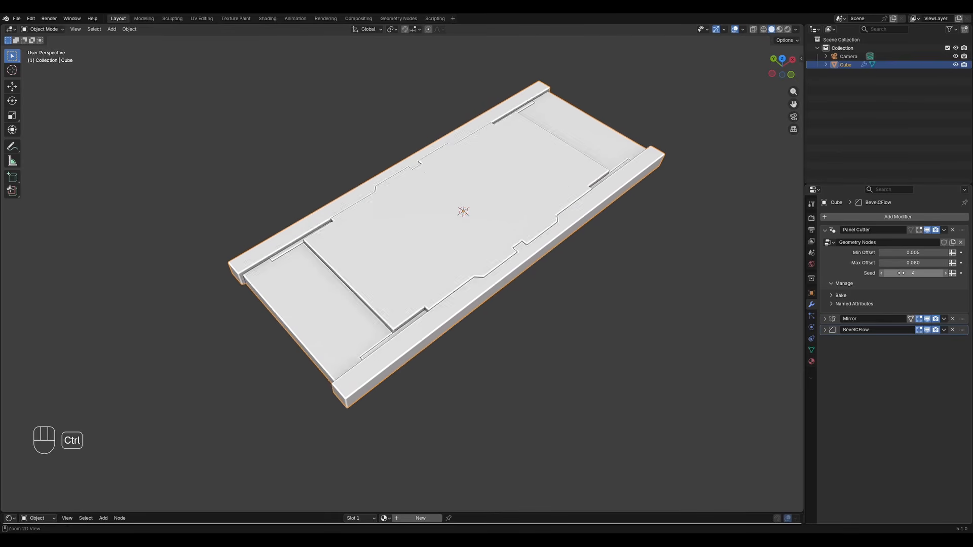
# Select the central panel face and cut a chamfered trapezoidal outline inward of the stepped notch with Poly Line
pyautogui.hotkey('ctrl', 'space')
pyautogui.moveTo(505, 308)
pyautogui.mouseDown(button='middle')
pyautogui.moveTo(482, 309)
pyautogui.moveTo(495, 308)
pyautogui.mouseUp(button='middle')
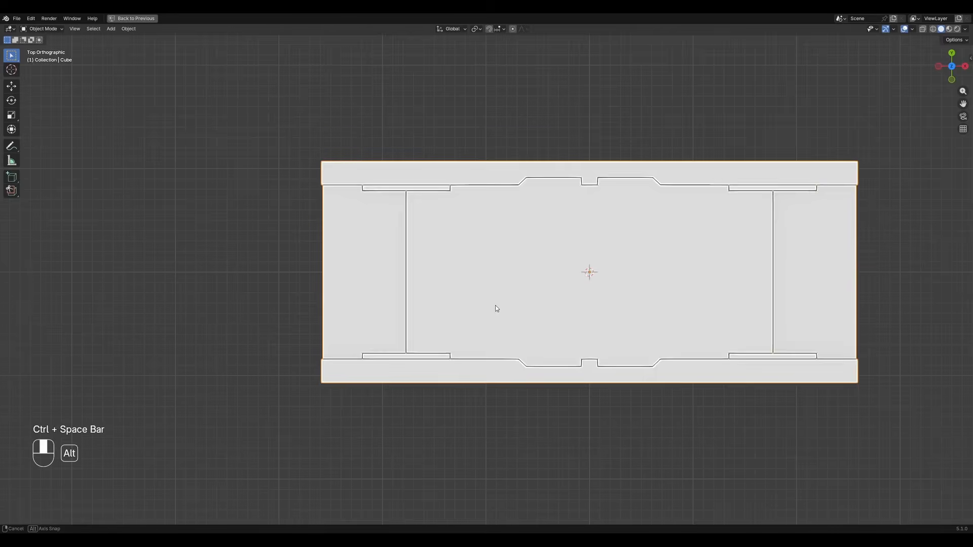
pyautogui.moveTo(575, 307)
pyautogui.keyDown('shift'); pyautogui.mouseDown(button='middle')
pyautogui.moveTo(500, 289)
pyautogui.moveTo(483, 250)
pyautogui.mouseUp(button='middle'); pyautogui.keyUp('shift')
pyautogui.press('Tab')
pyautogui.press('3')
pyautogui.rightClick(511, 312)
pyautogui.scroll(2, 489, 276)
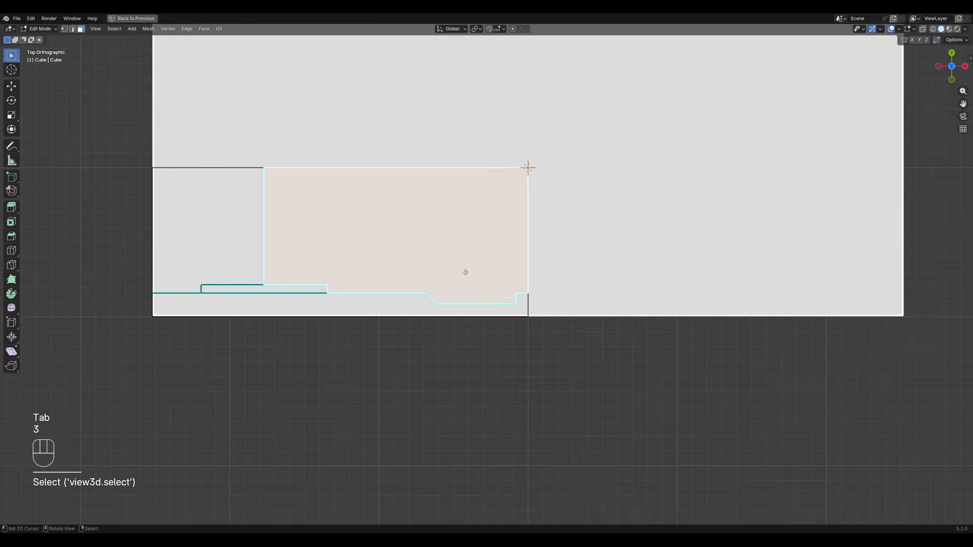
pyautogui.press('w')
pyautogui.click(439, 273)
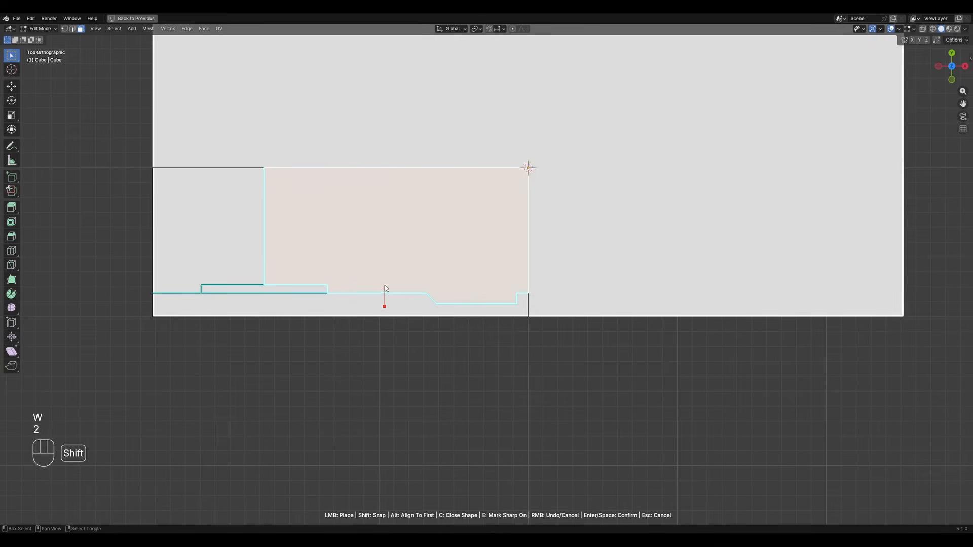
pyautogui.hotkey('shift', 'space')
pyautogui.press('Tab')
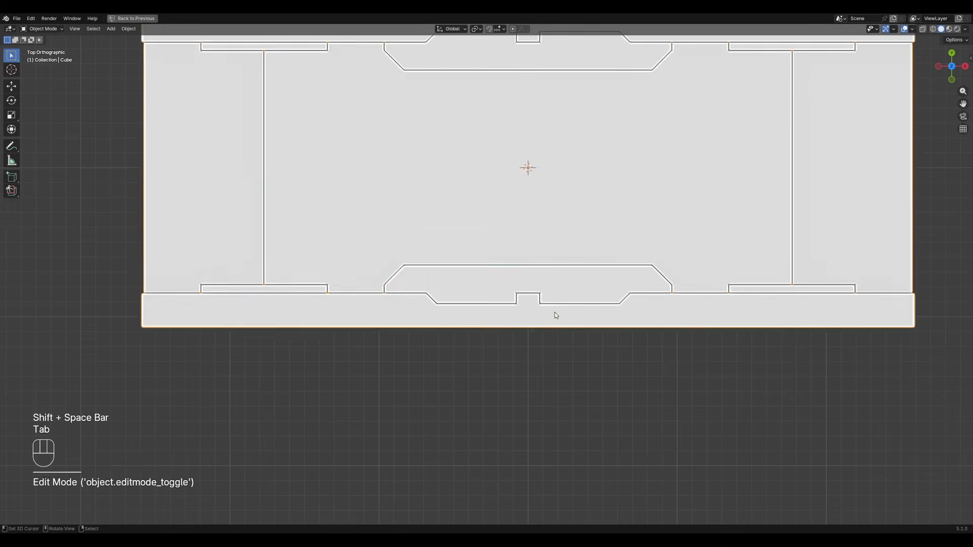
# Rotate the top view by 90° and select the end panel's top face together with its adjoining end side face
pyautogui.scroll(-4, 556, 315)
pyautogui.moveTo(556, 315)
pyautogui.mouseDown(button='middle')
pyautogui.moveTo(511, 278)
pyautogui.moveTo(536, 269)
pyautogui.mouseUp(button='middle')
pyautogui.keyDown('alt'); pyautogui.moveTo(536, 269); pyautogui.dragTo(494, 317, button='middle'); pyautogui.keyUp('alt')
pyautogui.press('Tab')
pyautogui.keyDown('shift'); pyautogui.moveTo(505, 355); pyautogui.dragTo(466, 268, button='middle'); pyautogui.keyUp('shift')
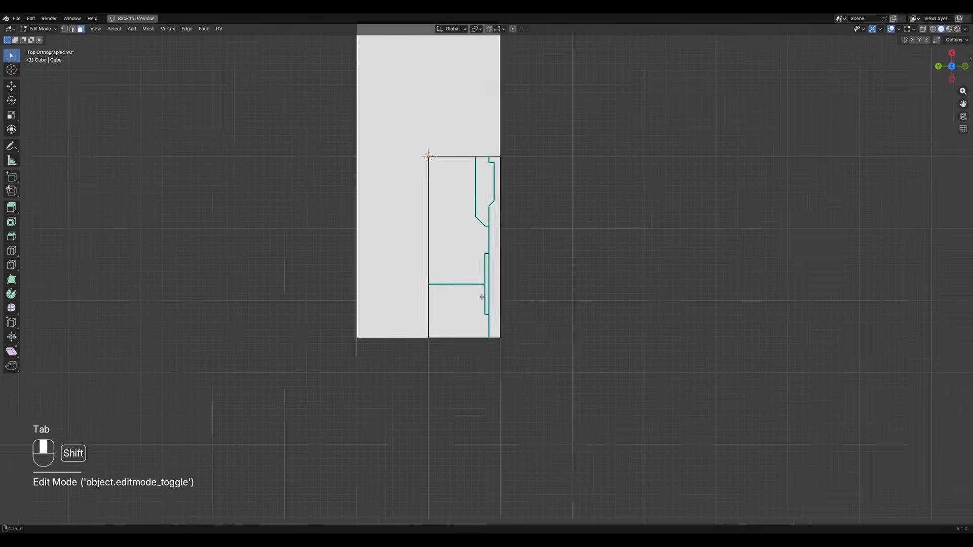
pyautogui.scroll(2, 456, 273)
pyautogui.press('3')
pyautogui.rightClick(419, 285)
pyautogui.scroll(3, 420, 284)
pyautogui.press('w')
pyautogui.click(449, 267)
pyautogui.keyDown('shift'); pyautogui.rightClick(387, 282); pyautogui.keyUp('shift')
# Cut a narrow lengthwise strip with two parallel lines through the end panel and its side using Poly Line
pyautogui.moveTo(366, 337); pyautogui.dragTo(383, 320, button='middle')
pyautogui.moveTo(464, 233); pyautogui.dragTo(433, 284, button='middle')
pyautogui.keyDown('shift'); pyautogui.moveTo(433, 284); pyautogui.dragTo(557, 263, button='middle'); pyautogui.keyUp('shift')
pyautogui.press('w')
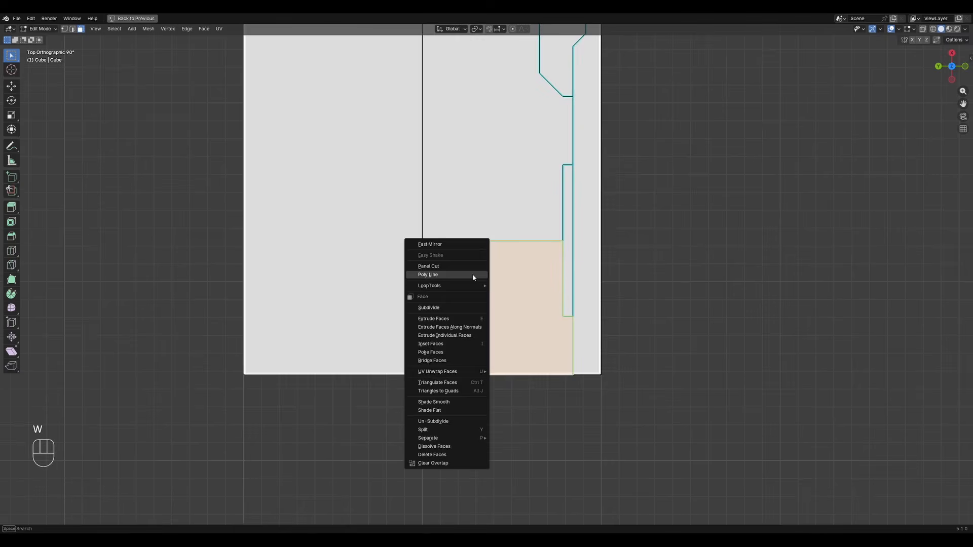
pyautogui.click(472, 276)
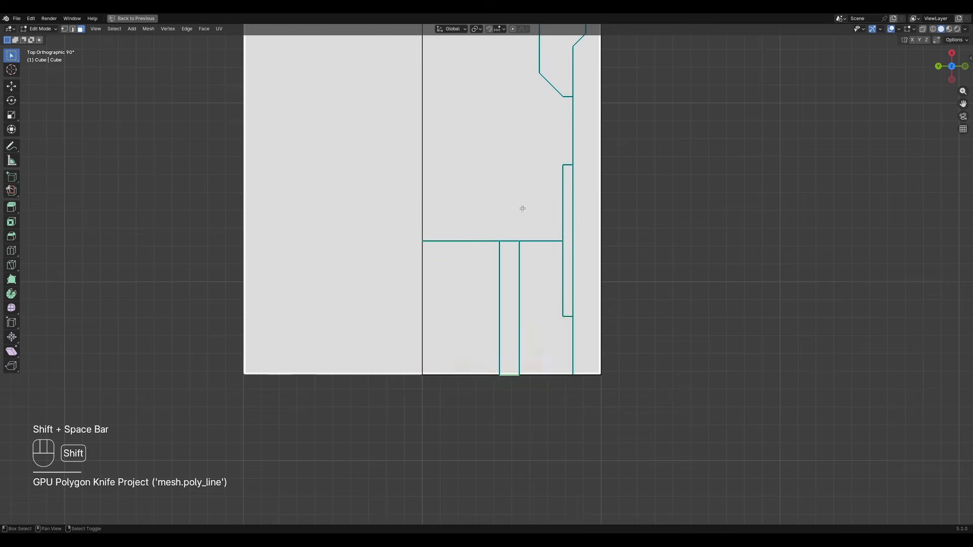
# Clear the sharp mark from the narrow strip's short edge at the slab's end rim
pyautogui.moveTo(522, 209); pyautogui.dragTo(489, 164, button='middle')
pyautogui.scroll(-5, 489, 164)
pyautogui.press('Tab')
pyautogui.press('Tab')
pyautogui.scroll(4, 456, 253)
pyautogui.moveTo(437, 281); pyautogui.dragTo(450, 295, button='middle')
pyautogui.press('2')
pyautogui.rightClick(450, 296)
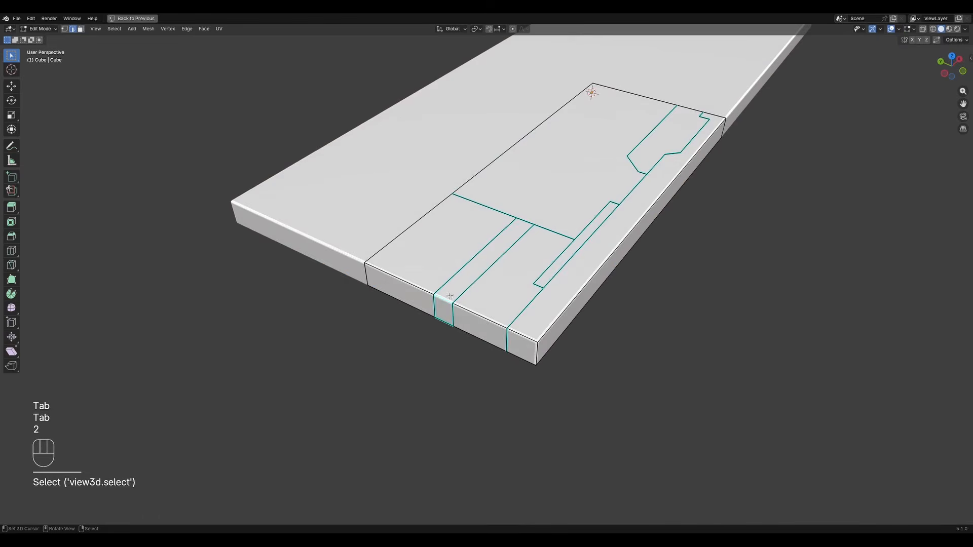
pyautogui.hotkey('ctrl', 'e')
pyautogui.click(487, 282)
pyautogui.press('Tab')
# Select the narrow strip's top face and cut a short line across it with Poly Line
pyautogui.scroll(-5, 527, 280)
pyautogui.moveTo(527, 281); pyautogui.dragTo(450, 326, button='middle')
pyautogui.scroll(1, 458, 291)
pyautogui.press('Tab')
pyautogui.press('3')
pyautogui.rightClick(371, 276)
pyautogui.moveTo(422, 272)
pyautogui.keyDown('shift'); pyautogui.mouseDown(button='middle')
pyautogui.moveTo(525, 257)
pyautogui.moveTo(531, 291)
pyautogui.mouseUp(button='middle'); pyautogui.keyUp('shift')
pyautogui.scroll(4, 485, 266)
pyautogui.press('w')
pyautogui.click(439, 258)
pyautogui.press('space')
pyautogui.press('Tab')
# Select the long border strip and cut two parallel lines across it near the rectangular tab with Poly Line
pyautogui.scroll(-5, 477, 293)
pyautogui.press('Tab')
pyautogui.scroll(4, 531, 291)
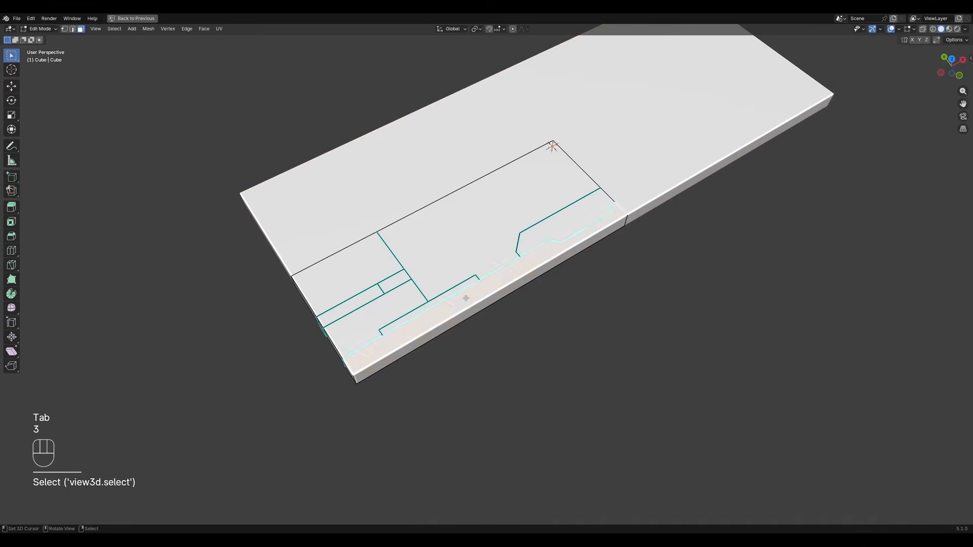
pyautogui.moveTo(465, 299); pyautogui.dragTo(497, 289, button='middle')
pyautogui.keyDown('shift'); pyautogui.moveTo(498, 289); pyautogui.dragTo(522, 254, button='middle'); pyautogui.keyUp('shift')
pyautogui.scroll(2, 512, 254)
pyautogui.press('w')
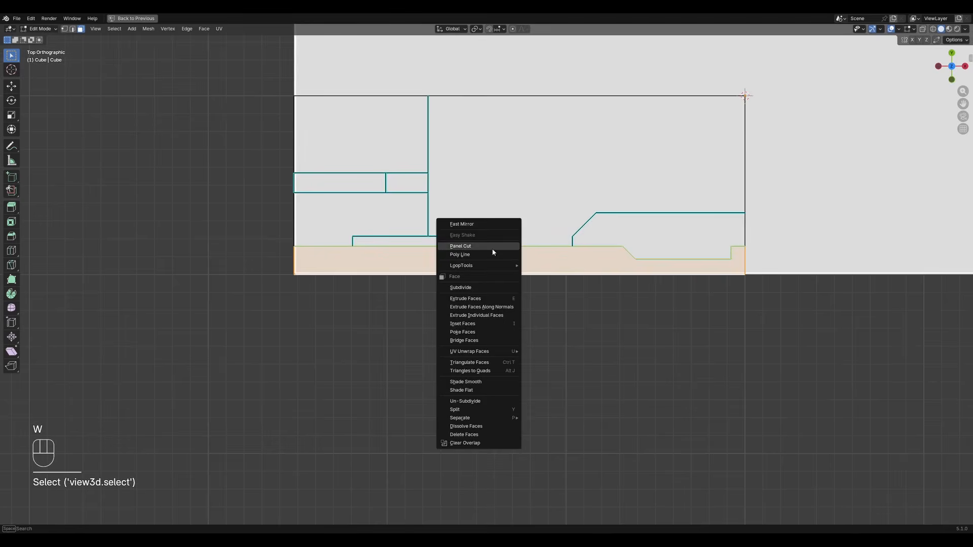
pyautogui.click(467, 251)
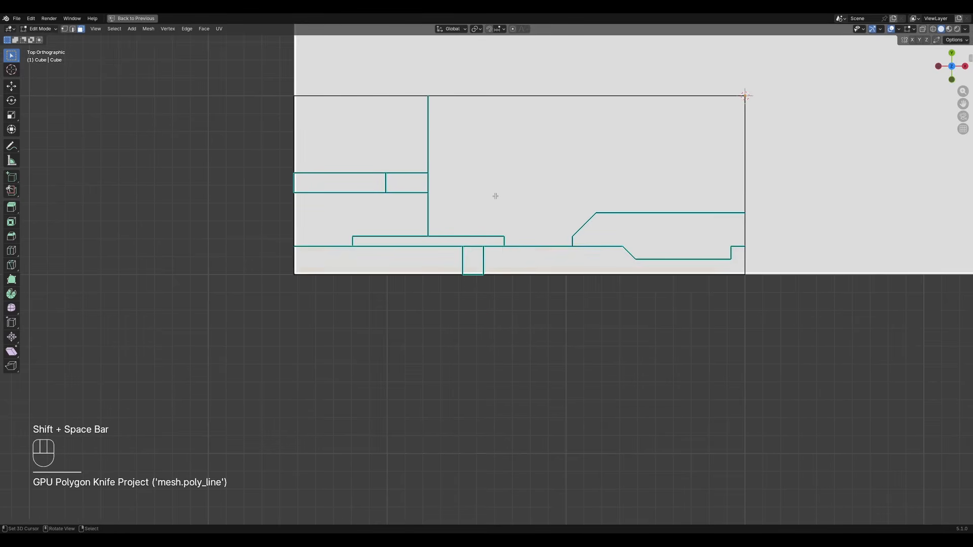
# Clear the sharp marks from the upper and lower rim edges of the new cross strip on the border
pyautogui.moveTo(496, 196); pyautogui.dragTo(489, 142, button='middle')
pyautogui.press('2')
pyautogui.rightClick(474, 237)
pyautogui.moveTo(478, 261); pyautogui.dragTo(505, 205, button='middle')
pyautogui.keyDown('shift'); pyautogui.rightClick(475, 264); pyautogui.keyUp('shift')
pyautogui.hotkey('ctrl', 'e')
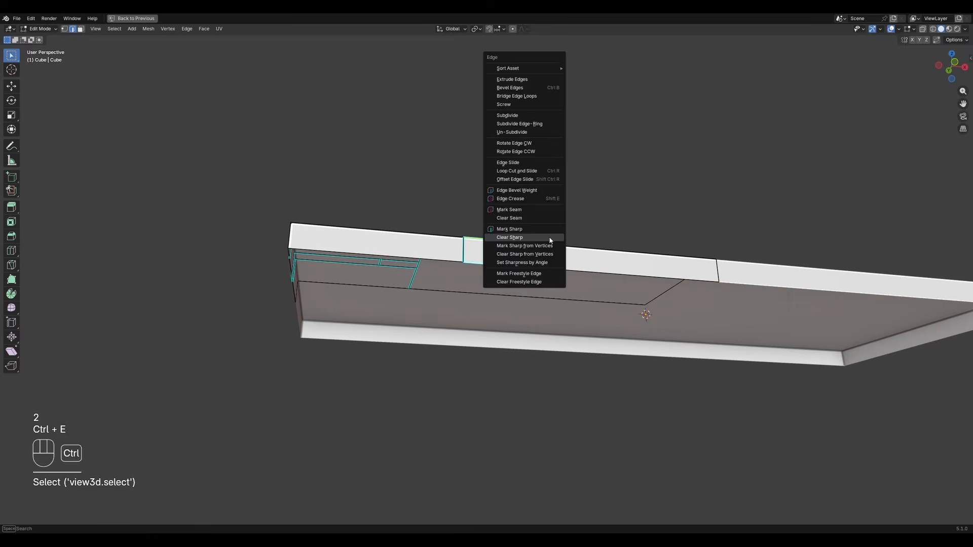
pyautogui.click(550, 237)
pyautogui.press('Tab')
# Increase the Panel Cutter modifier's Seed to try a different panel height pattern
pyautogui.moveTo(548, 230); pyautogui.dragTo(522, 299, button='middle')
pyautogui.moveTo(522, 299)
pyautogui.keyDown('shift'); pyautogui.mouseDown(button='middle')
pyautogui.moveTo(519, 254)
pyautogui.moveTo(518, 304)
pyautogui.mouseUp(button='middle'); pyautogui.keyUp('shift')
pyautogui.hotkey('ctrl', 'space')
pyautogui.moveTo(517, 269); pyautogui.dragTo(523, 277, button='middle')
pyautogui.scroll(1, 523, 278)
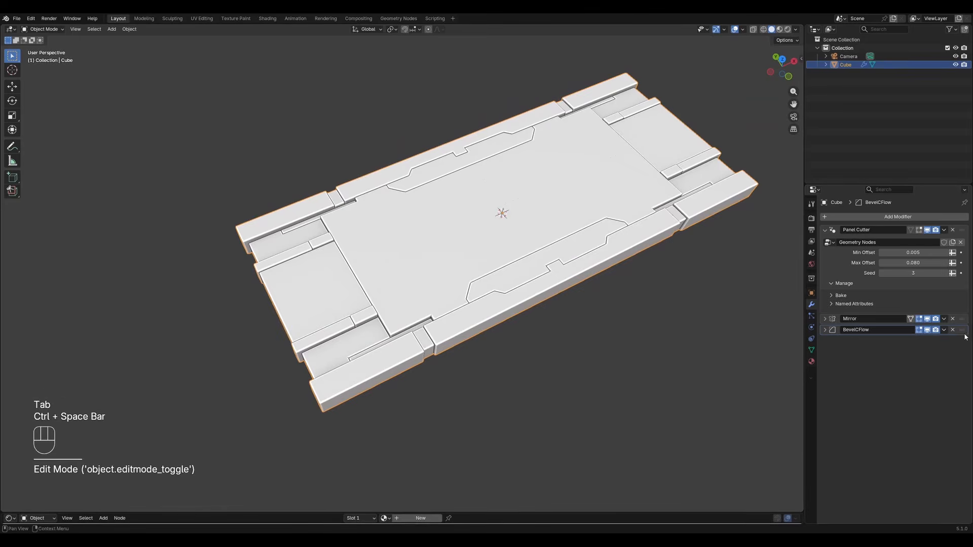
pyautogui.keyDown('ctrl'); pyautogui.scroll(7, 918, 274); pyautogui.keyUp('ctrl')
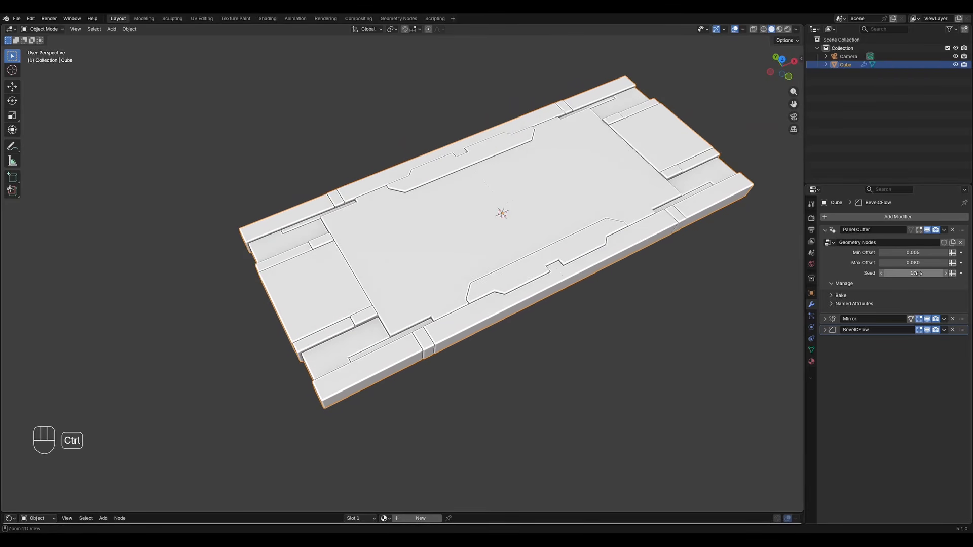
pyautogui.keyDown('ctrl'); pyautogui.scroll(1, 918, 273); pyautogui.keyUp('ctrl')
pyautogui.rightClick(543, 366)
pyautogui.moveTo(542, 364)
pyautogui.mouseDown(button='middle')
pyautogui.moveTo(593, 358)
pyautogui.moveTo(550, 333)
pyautogui.moveTo(474, 359)
pyautogui.moveTo(552, 359)
pyautogui.mouseUp(button='middle')
pyautogui.hotkey('ctrl', 'space')
pyautogui.press('Tab')
pyautogui.press('Tab')
pyautogui.press('Tab')
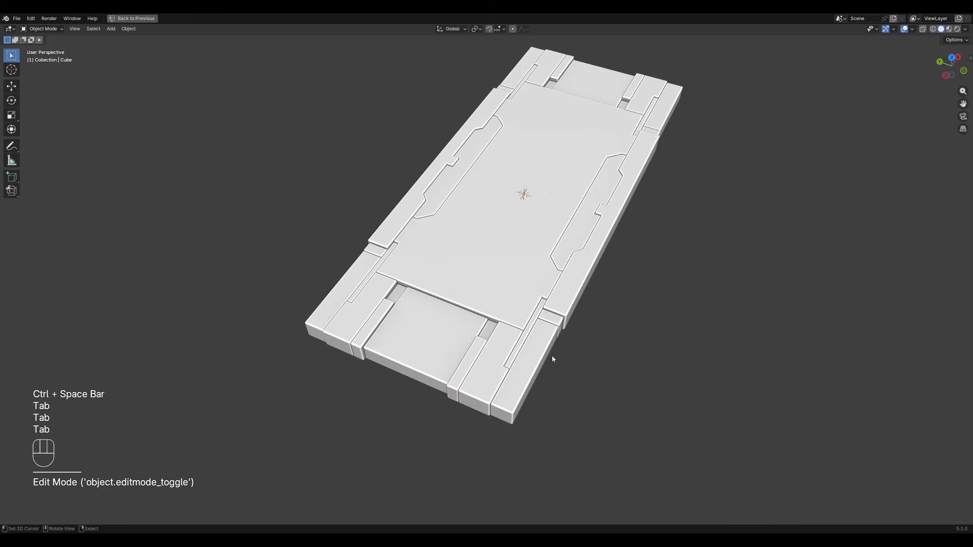
# Select the central panel face and cut a line following the trapezoid's chamfer, with a small step at the centre, using Poly Line
pyautogui.moveTo(473, 362); pyautogui.dragTo(527, 331, button='middle')
pyautogui.press('Tab')
pyautogui.press('3')
pyautogui.click(436, 296)
pyautogui.scroll(2, 437, 296)
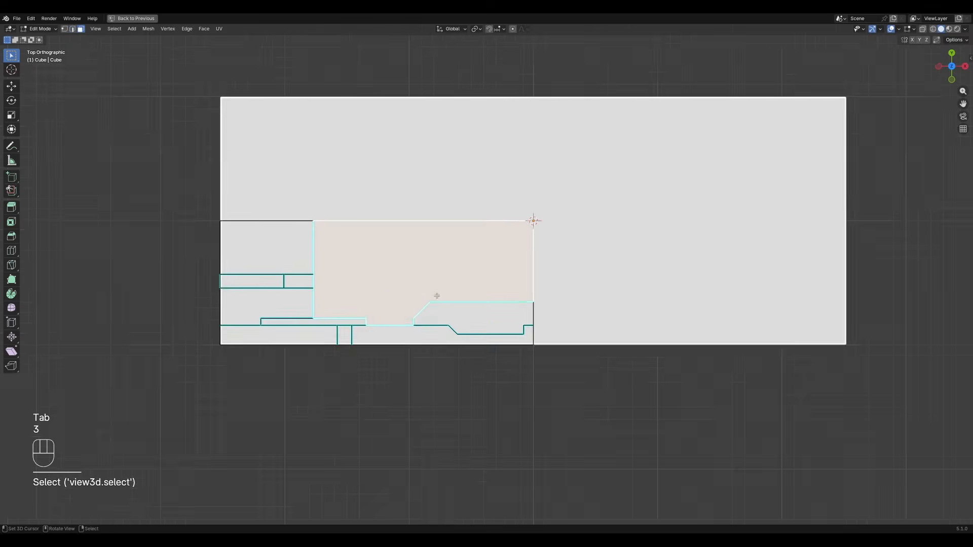
pyautogui.press('w')
pyautogui.click(373, 312)
pyautogui.keyDown('shift'); pyautogui.moveTo(371, 305); pyautogui.dragTo(486, 278, button='middle'); pyautogui.keyUp('shift')
pyautogui.press('w')
pyautogui.click(466, 289)
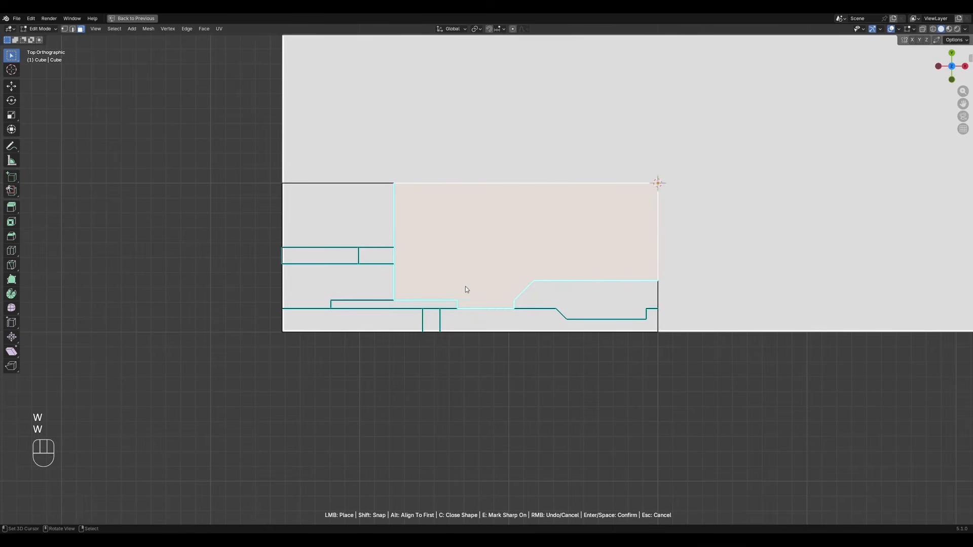
pyautogui.click(648, 267)
pyautogui.click(651, 270)
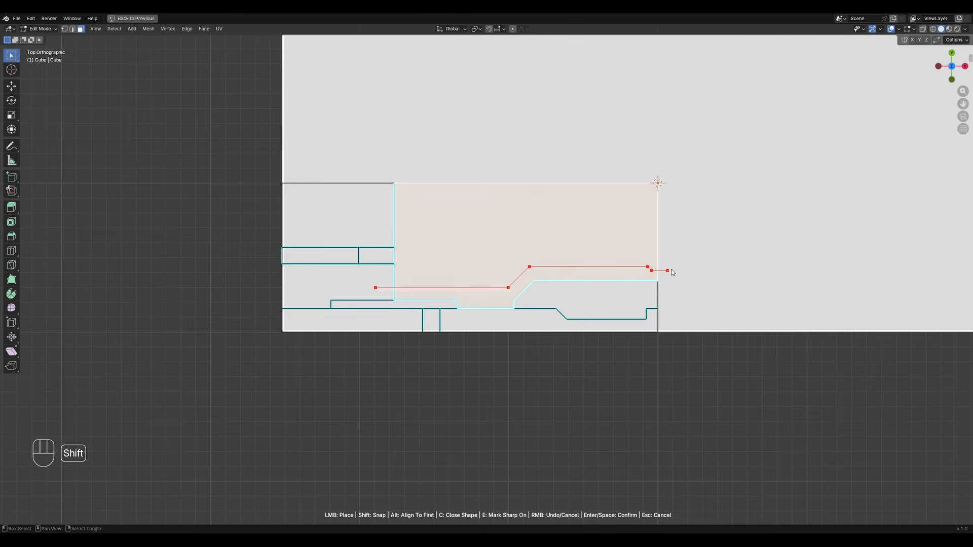
pyautogui.press('space')
# Select the remaining central face and cut a straight line across its width with Poly Line to separate a middle plate
pyautogui.press('Tab')
pyautogui.scroll(-3, 659, 269)
pyautogui.moveTo(612, 278); pyautogui.dragTo(499, 284, button='middle')
pyautogui.scroll(2, 604, 267)
pyautogui.press('Tab')
pyautogui.press('3')
pyautogui.click(563, 251)
pyautogui.scroll(2, 502, 268)
pyautogui.press('w')
pyautogui.click(507, 249)
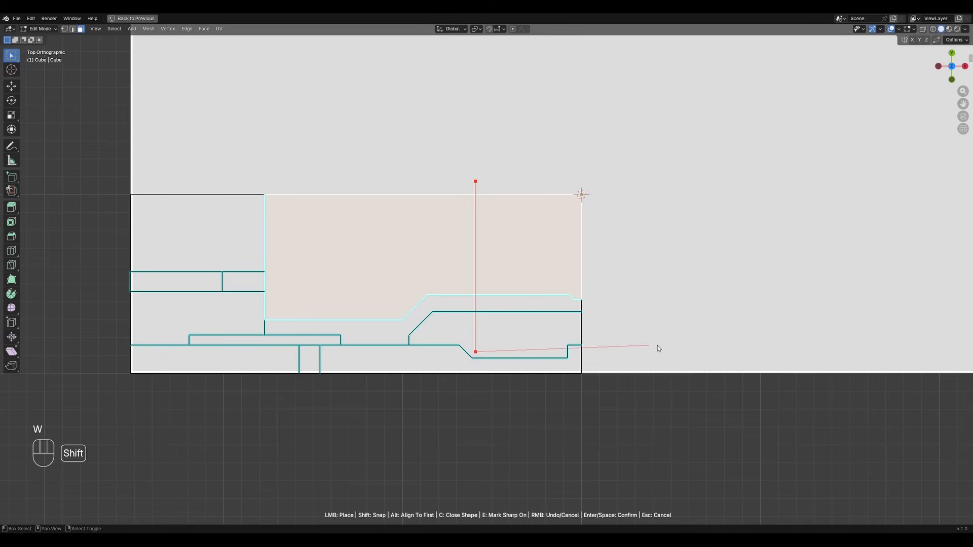
pyautogui.hotkey('shift', 'space')
# Set the Panel Cutter modifier's Seed to 22
pyautogui.press('Tab')
pyautogui.scroll(-3, 623, 321)
pyautogui.moveTo(593, 320); pyautogui.dragTo(577, 282, button='middle')
pyautogui.moveTo(578, 283); pyautogui.dragTo(552, 283, button='middle')
pyautogui.hotkey('ctrl', 'space')
pyautogui.scroll(1, 552, 283)
pyautogui.keyDown('ctrl'); pyautogui.scroll(2, 918, 274); pyautogui.keyUp('ctrl')
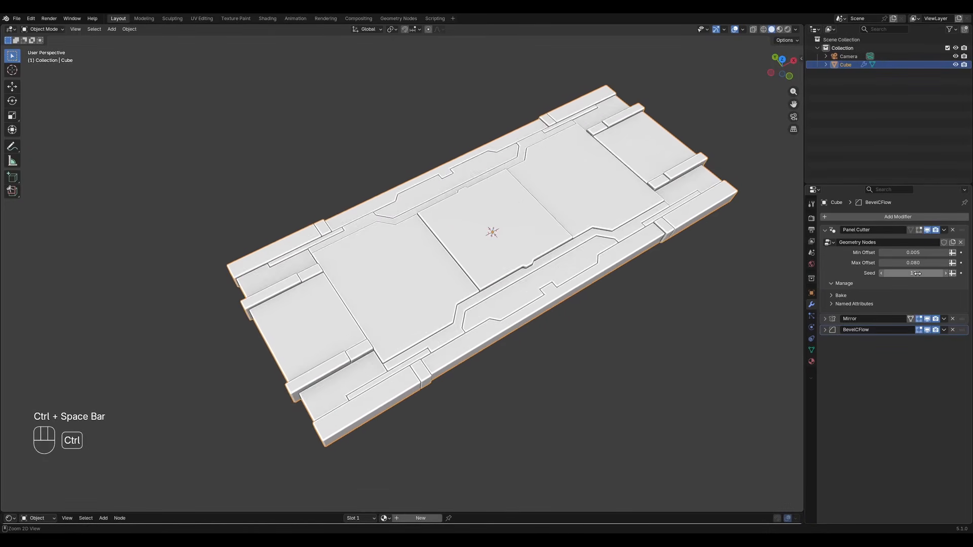
pyautogui.keyDown('ctrl'); pyautogui.scroll(4, 918, 274); pyautogui.keyUp('ctrl')
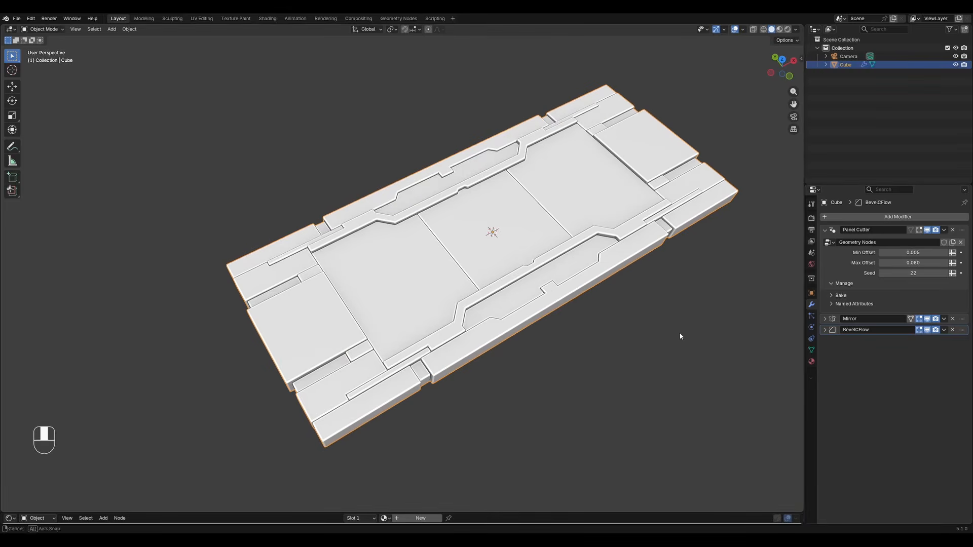
# Maximise the 3D viewport around the slab and save the file
pyautogui.moveTo(680, 336); pyautogui.dragTo(528, 350, button='middle')
pyautogui.hotkey('ctrl', 'space')
pyautogui.scroll(-3, 618, 337)
pyautogui.keyDown('shift'); pyautogui.moveTo(617, 348); pyautogui.dragTo(563, 346, button='middle'); pyautogui.keyUp('shift')
pyautogui.scroll(2, 538, 302)
pyautogui.hotkey('shift', 'q')
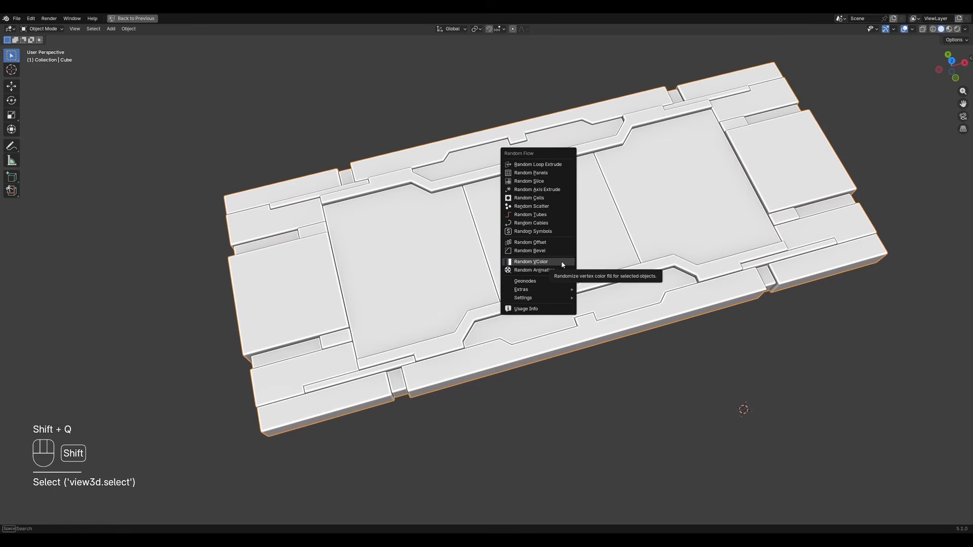
pyautogui.hotkey('ctrl', 's')
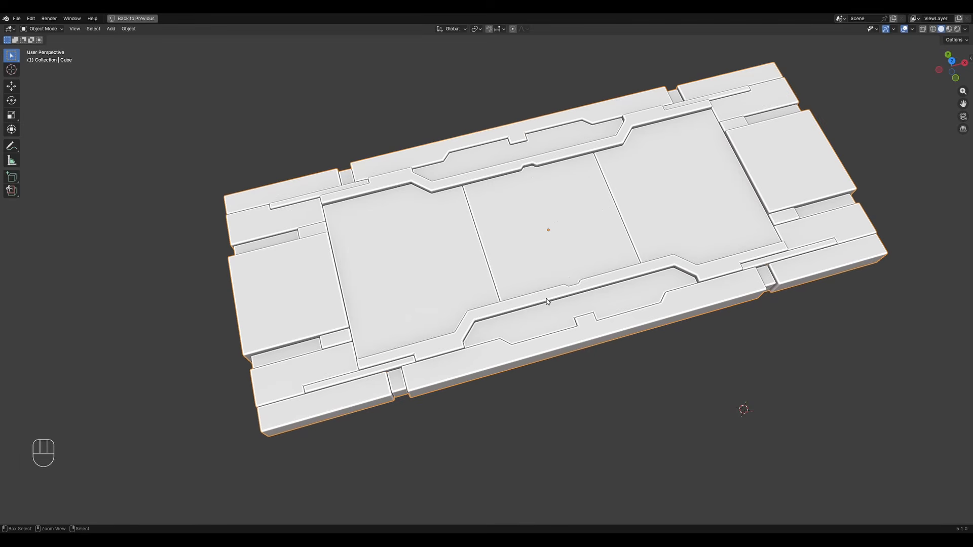
# Apply Random VColor to the slab with Limit set to Sharp, Island Offset 2 and a higher random seed for the colour value
pyautogui.scroll(-2, 561, 301)
pyautogui.press('Tab')
pyautogui.press('Tab')
pyautogui.hotkey('shift', 'q')
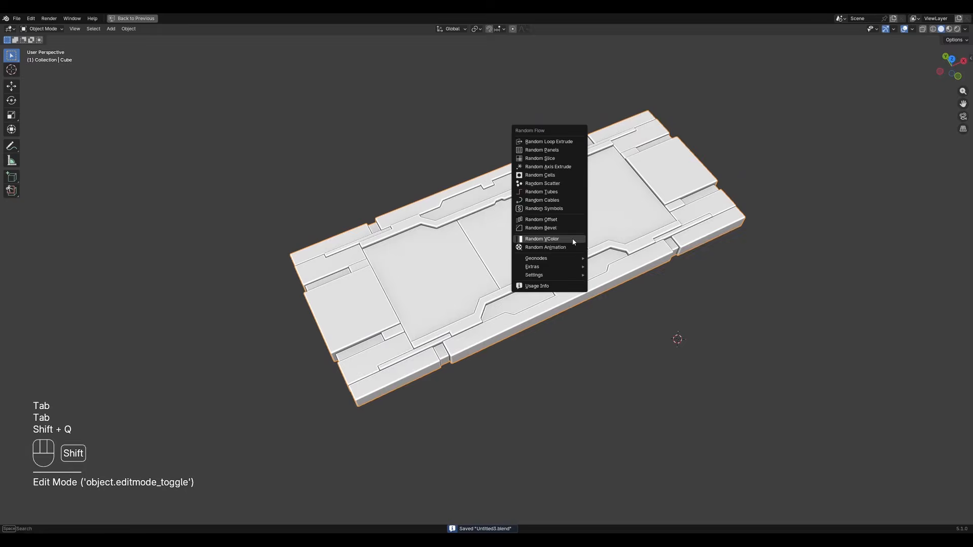
pyautogui.click(573, 238)
pyautogui.click(637, 260)
pyautogui.click(638, 322)
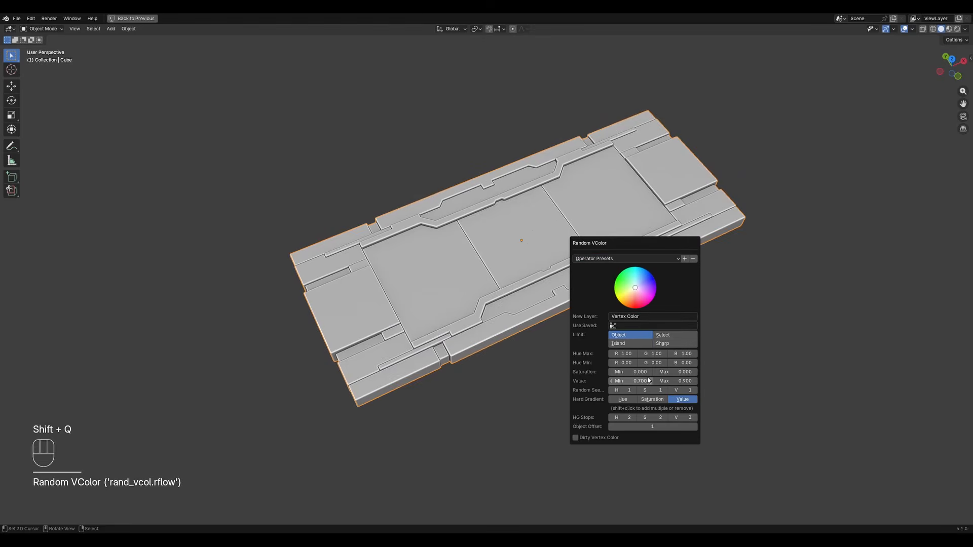
pyautogui.click(670, 344)
pyautogui.keyDown('ctrl'); pyautogui.scroll(1, 659, 430); pyautogui.keyUp('ctrl')
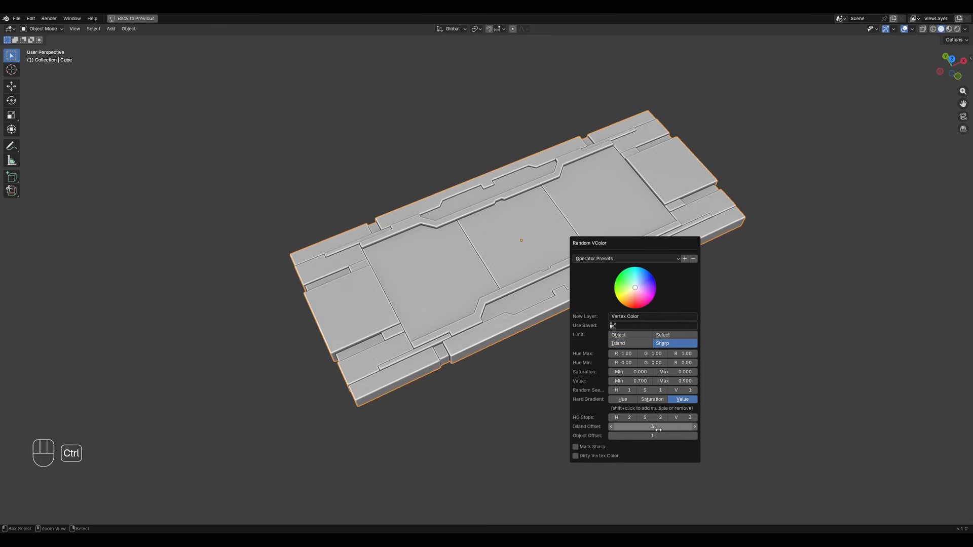
pyautogui.keyDown('ctrl'); pyautogui.scroll(3, 683, 390); pyautogui.keyUp('ctrl')
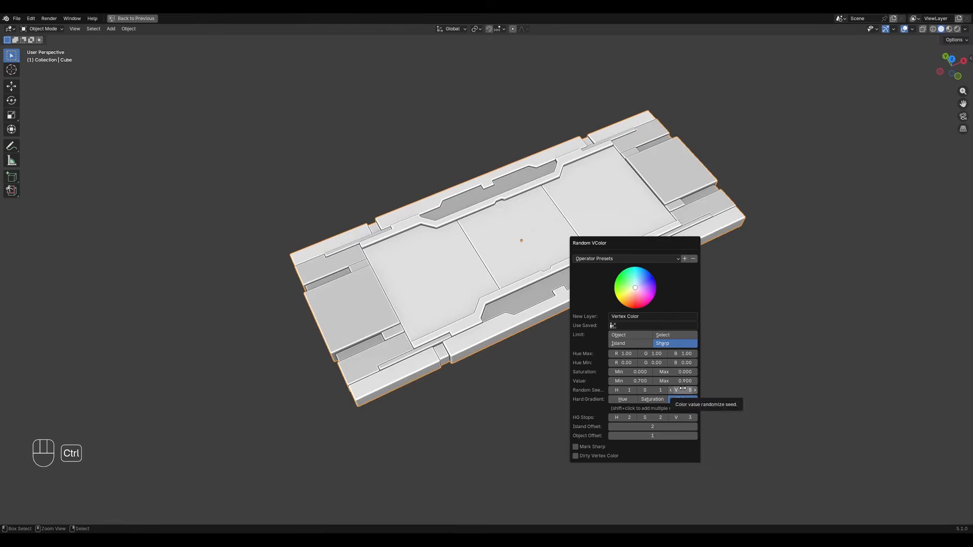
# Snap the 3D cursor to the world origin and hide the viewport overlays
pyautogui.moveTo(499, 400); pyautogui.dragTo(606, 306, button='middle')
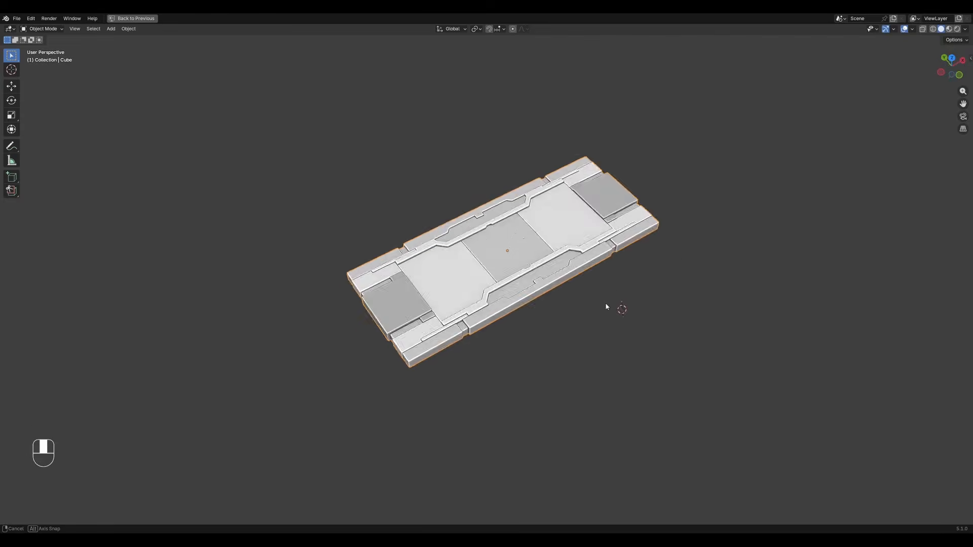
pyautogui.hotkey('shift', 's')
pyautogui.click(578, 293)
pyautogui.scroll(2, 564, 268)
pyautogui.hotkey('shift', 'alt', 'z')
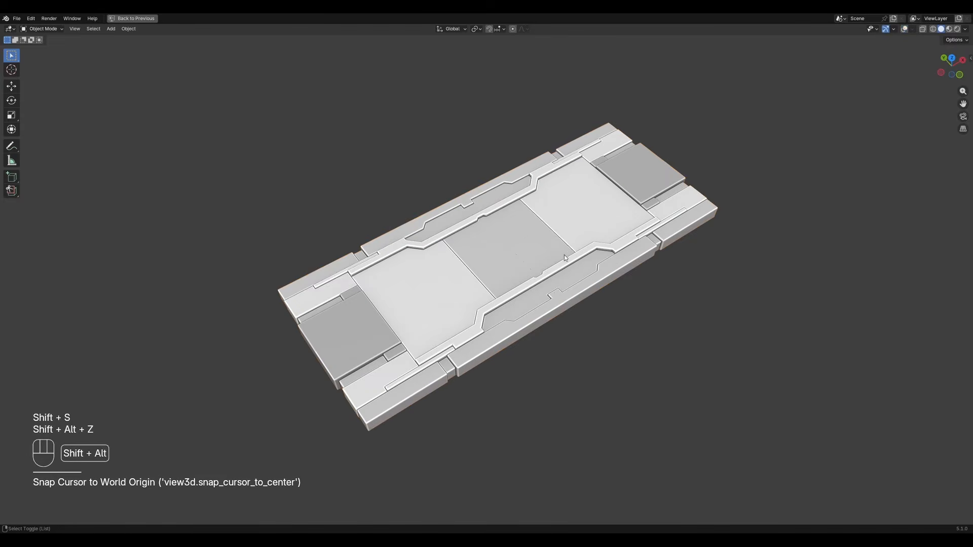
# Append the Random Flow materials and assign rflow_metal_inverted to the slab
pyautogui.hotkey('shift', 'q')
pyautogui.moveTo(548, 267)
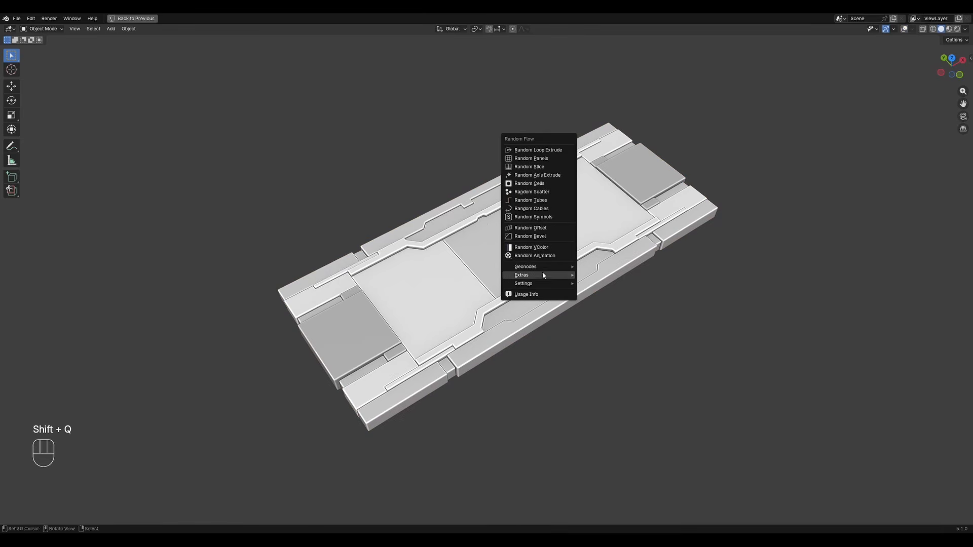
pyautogui.click(698, 301)
pyautogui.hotkey('shift', 'ctrl', 'x')
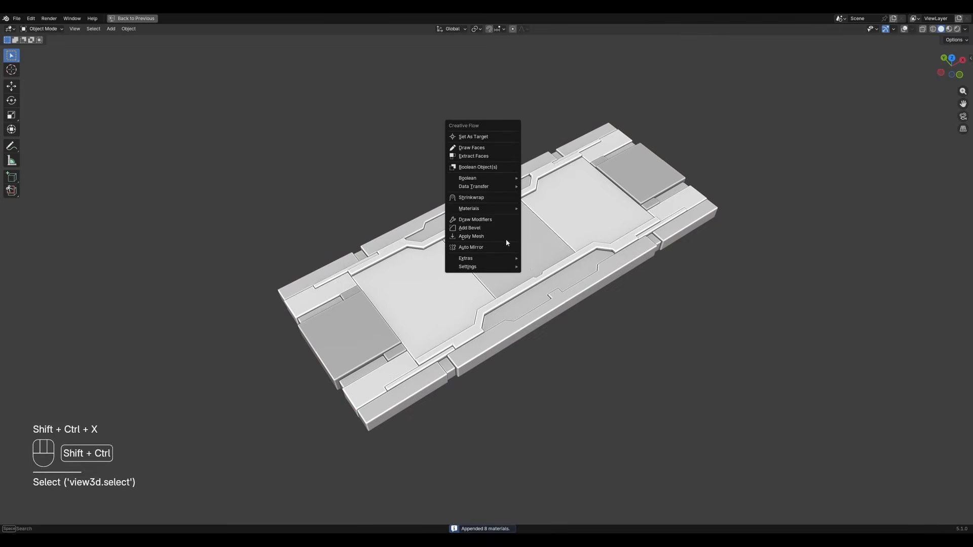
pyautogui.click(549, 209)
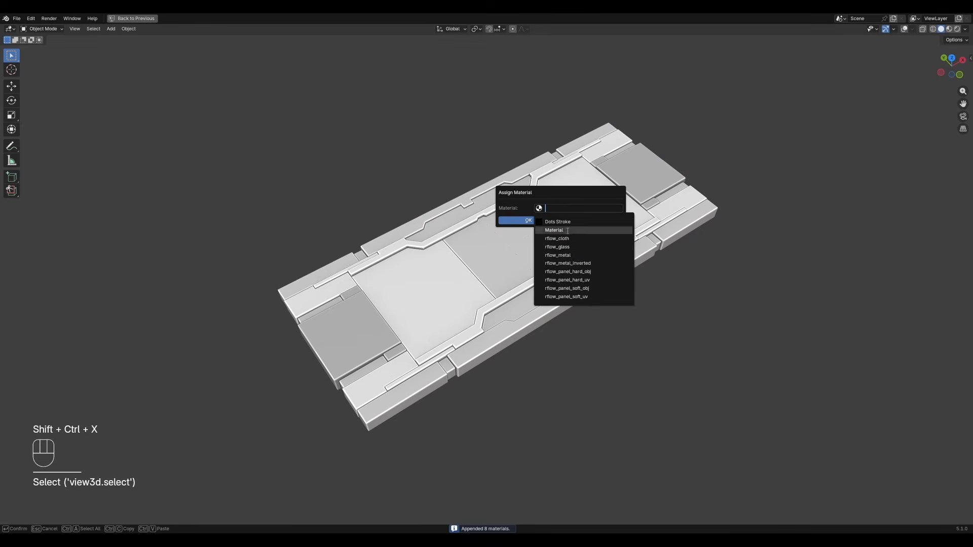
pyautogui.click(574, 263)
# Preview the slab's material in Rendered shading and return to Solid shading
pyautogui.press('z')
pyautogui.click(575, 218)
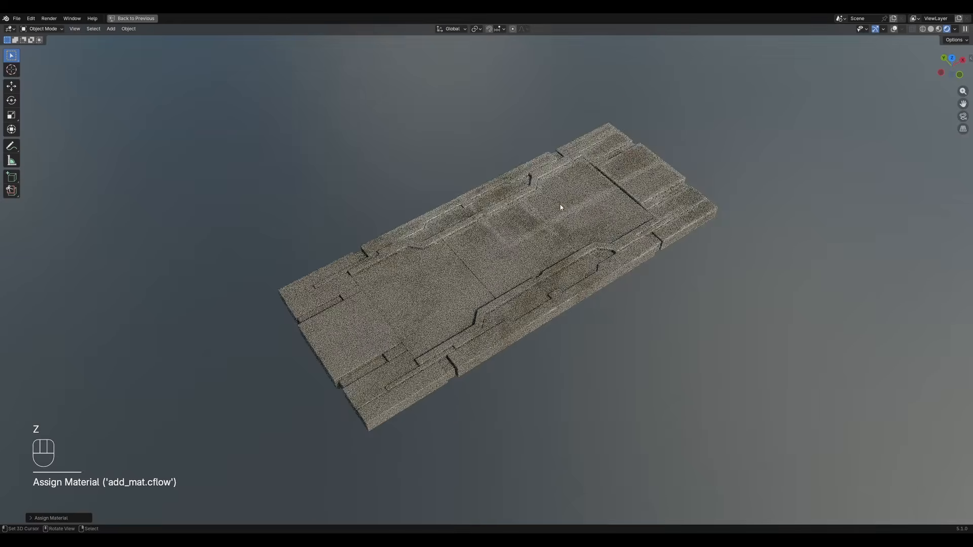
pyautogui.scroll(2, 567, 230)
pyautogui.moveTo(576, 243)
pyautogui.mouseDown(button='middle')
pyautogui.moveTo(547, 273)
pyautogui.moveTo(495, 266)
pyautogui.moveTo(552, 267)
pyautogui.moveTo(521, 267)
pyautogui.mouseUp(button='middle')
pyautogui.press('z')
pyautogui.click(569, 265)
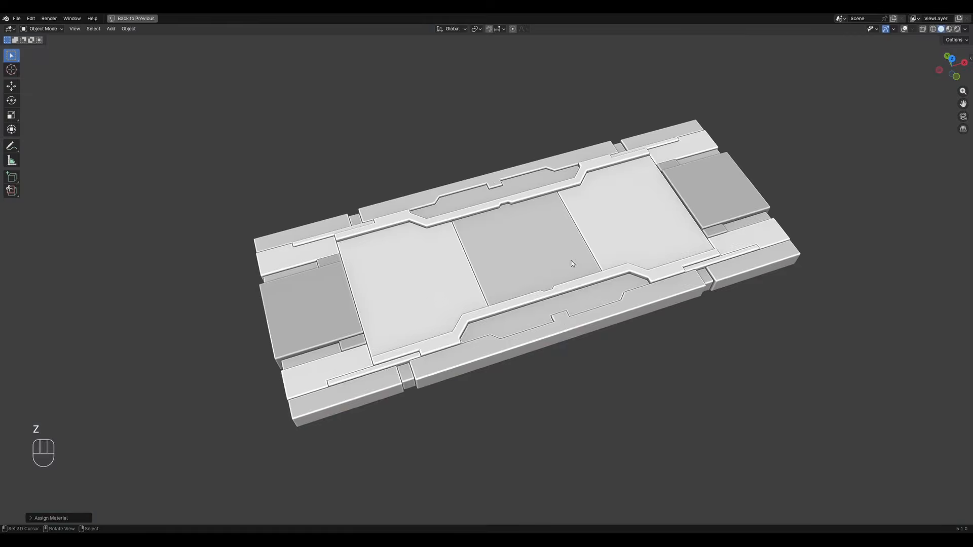
# Move the Mirror modifier above Panel Cutter in the stack and switch the viewport to Rendered shading
pyautogui.hotkey('ctrl', 'space')
pyautogui.moveTo(967, 320); pyautogui.dragTo(963, 229)
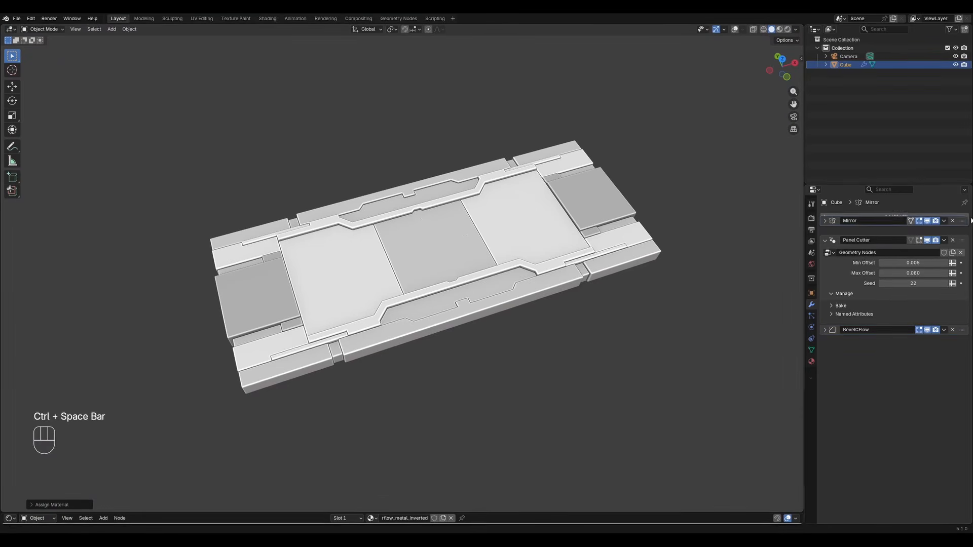
pyautogui.press('z')
pyautogui.click(524, 263)
pyautogui.scroll(3, 511, 248)
pyautogui.scroll(-3, 511, 248)
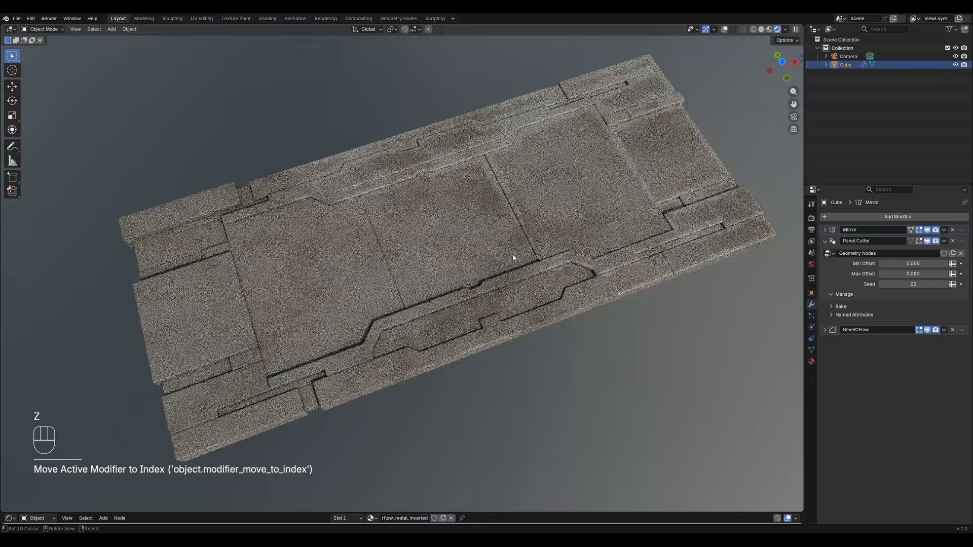
# Enlarge the Shader Editor and set the RGB - Vertex Color mix node's Factor to 1.000
pyautogui.hotkey('ctrl', 'space')
pyautogui.moveTo(502, 245); pyautogui.dragTo(543, 326, button='middle')
pyautogui.hotkey('ctrl', 'space')
pyautogui.moveTo(473, 512); pyautogui.dragTo(472, 310)
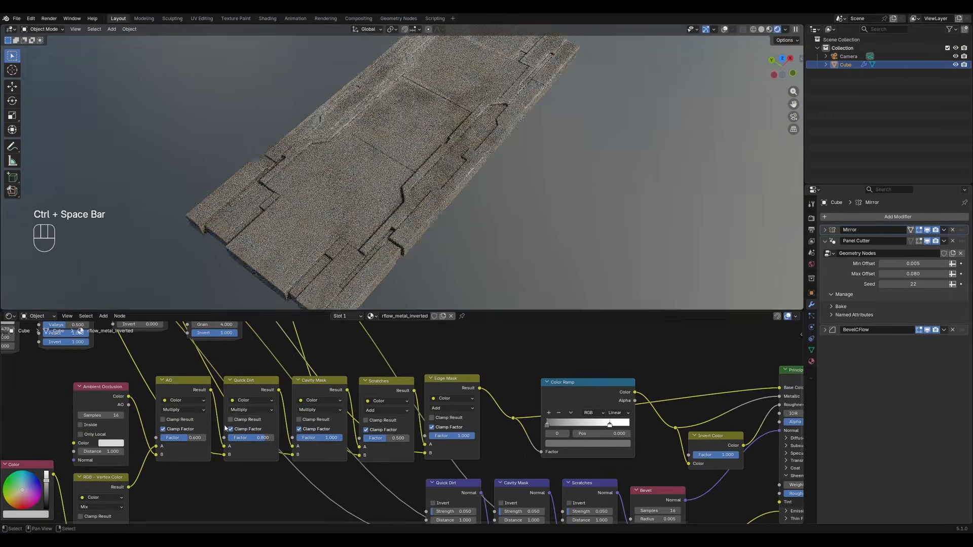
pyautogui.moveTo(466, 258); pyautogui.dragTo(430, 240, button='middle')
pyautogui.keyDown('shift'); pyautogui.moveTo(431, 241); pyautogui.dragTo(443, 218, button='middle'); pyautogui.keyUp('shift')
pyautogui.moveTo(257, 465); pyautogui.dragTo(585, 345, button='middle')
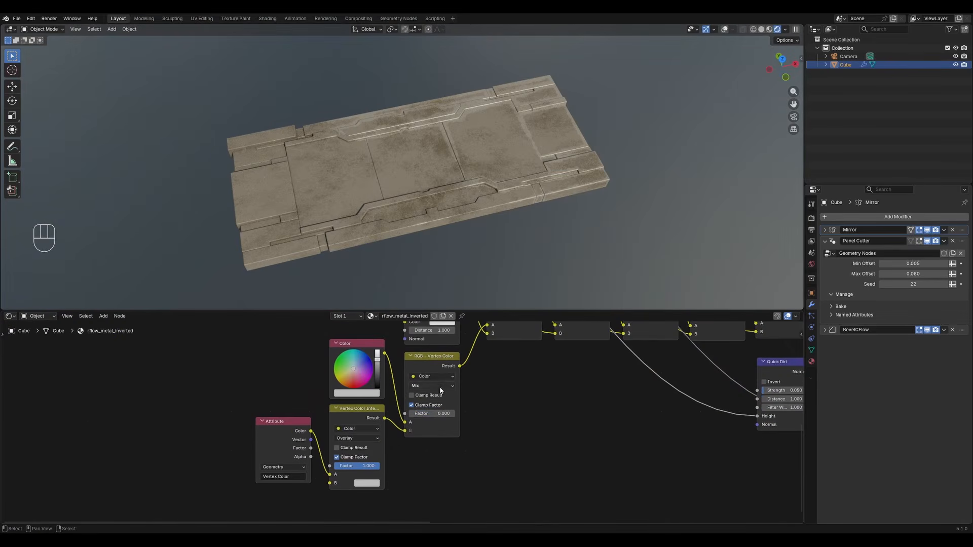
pyautogui.moveTo(424, 414); pyautogui.dragTo(463, 414)
pyautogui.moveTo(460, 230); pyautogui.dragTo(486, 243, button='middle')
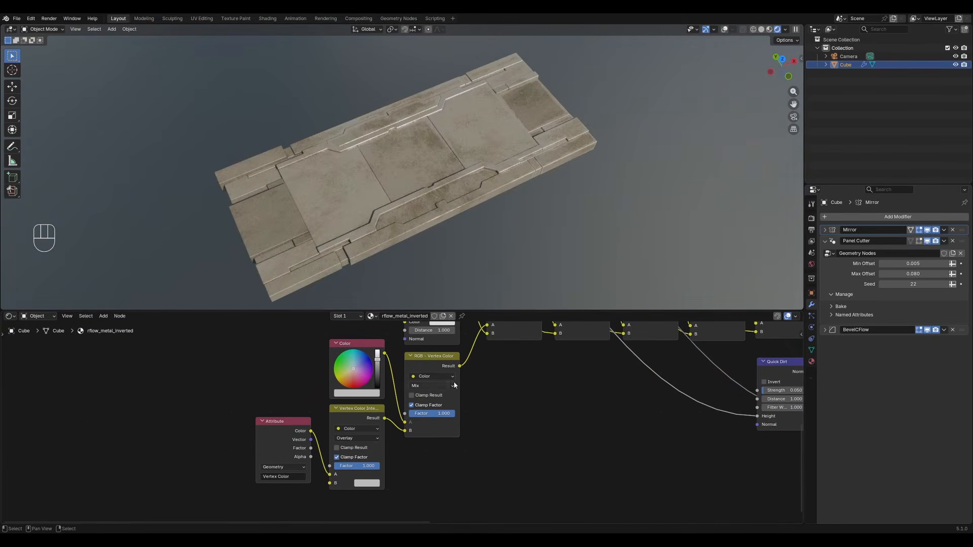
# Set the Cavity Mask node's Noise to 0.920 and Threshold to 0.880
pyautogui.moveTo(569, 390); pyautogui.dragTo(329, 505, button='middle')
pyautogui.scroll(5, 393, 468)
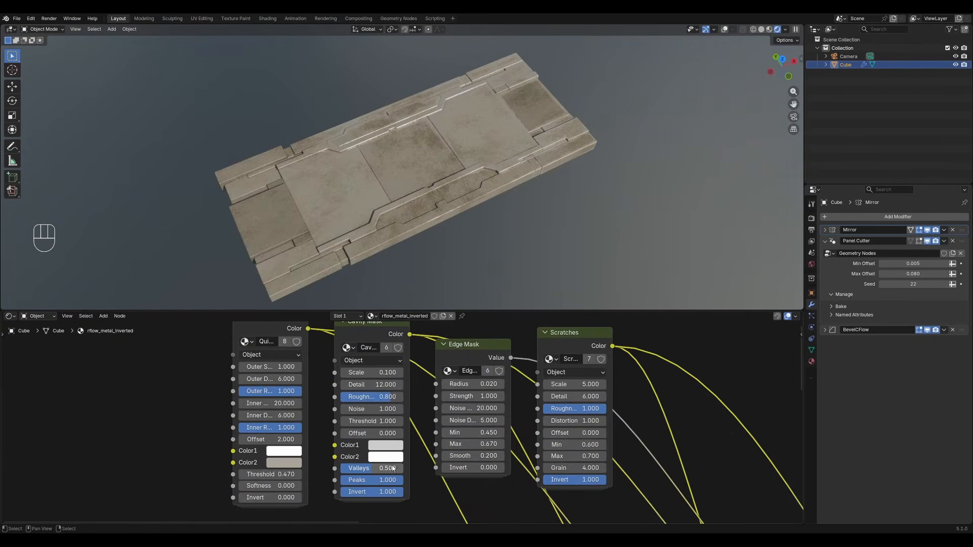
pyautogui.moveTo(386, 413)
pyautogui.keyDown('shift'); pyautogui.mouseDown()
pyautogui.moveTo(346, 413)
pyautogui.moveTo(374, 422)
pyautogui.mouseUp(); pyautogui.keyUp('shift')
pyautogui.scroll(3, 447, 257)
pyautogui.scroll(-2, 446, 238)
pyautogui.scroll(-1, 389, 423)
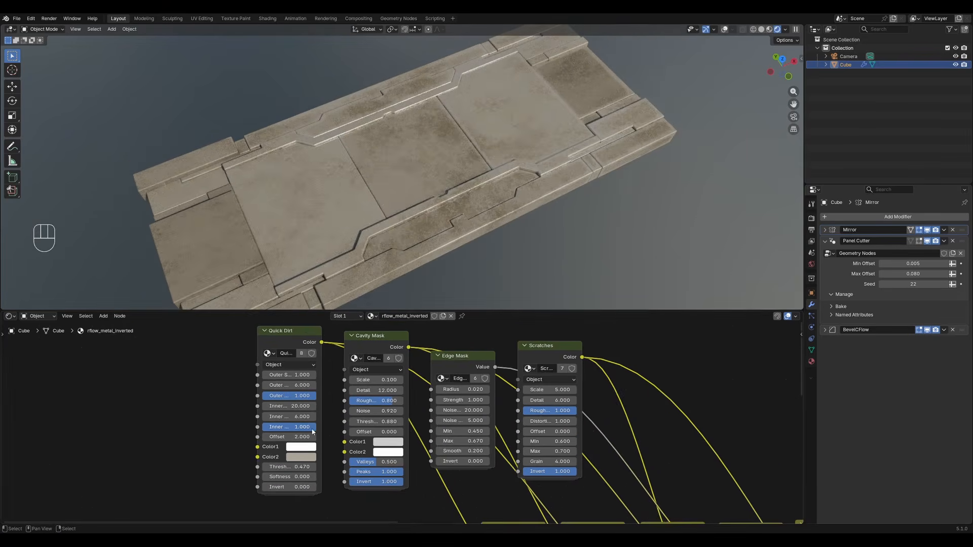
# Darken Color2 of the Quick Dirt node and set its Offset to 5.000
pyautogui.click(300, 456)
pyautogui.moveTo(369, 343); pyautogui.dragTo(369, 338)
pyautogui.moveTo(278, 437); pyautogui.dragTo(303, 437)
# Set the Quick Dirt node's Outer Scale to 0.200 and Outer Detail to 4.000, and adjust its Softness
pyautogui.moveTo(176, 446); pyautogui.dragTo(277, 463, button='middle')
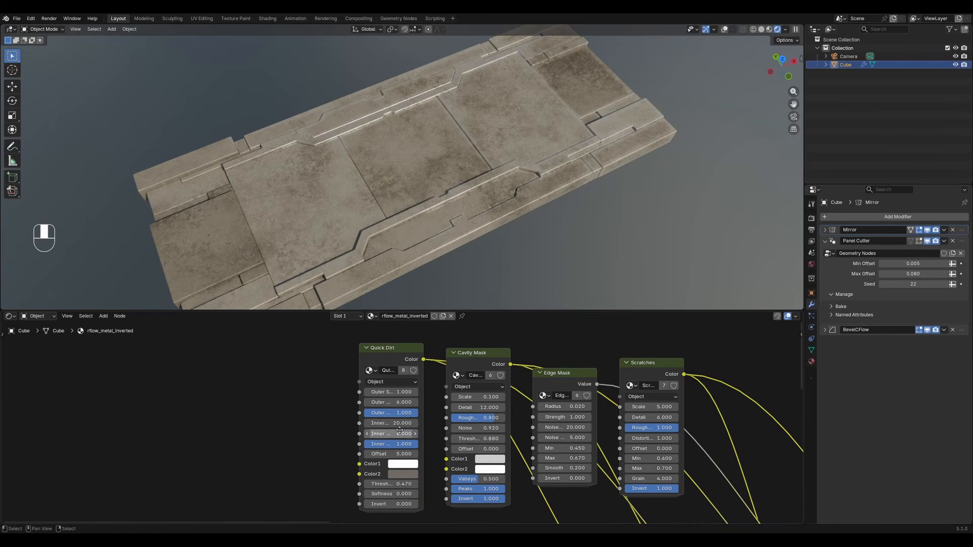
pyautogui.moveTo(404, 402); pyautogui.dragTo(390, 396)
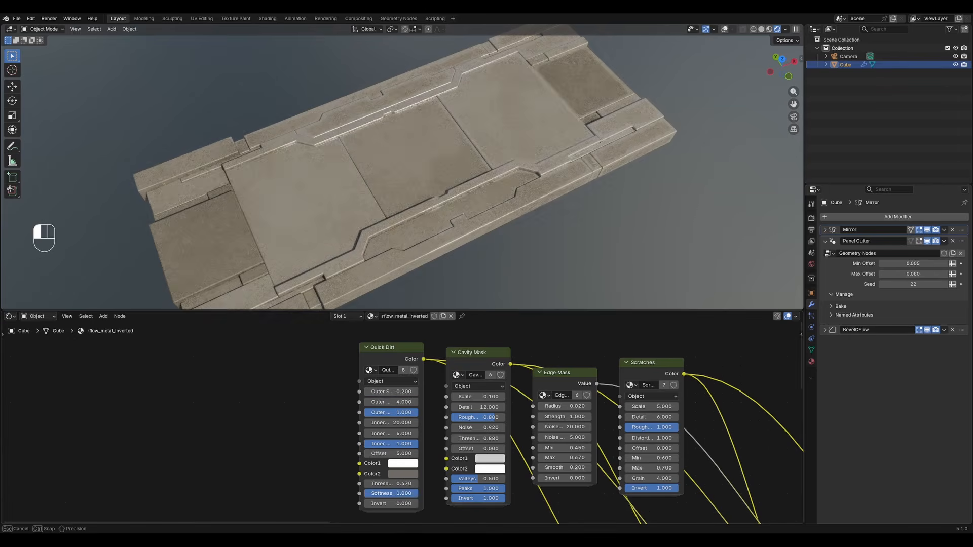
pyautogui.moveTo(396, 497); pyautogui.dragTo(411, 496)
pyautogui.scroll(-2, 481, 255)
pyautogui.moveTo(494, 284); pyautogui.dragTo(479, 241, button='middle')
# Move the Color Ramp's white stop to position 0.623
pyautogui.moveTo(637, 418); pyautogui.dragTo(456, 349, button='middle')
pyautogui.moveTo(591, 463); pyautogui.dragTo(438, 396, button='middle')
pyautogui.moveTo(564, 445)
pyautogui.mouseDown()
pyautogui.moveTo(522, 444)
pyautogui.moveTo(549, 445)
pyautogui.mouseUp()
# Rotate the custom HDRI to about -88° to relight the slab
pyautogui.moveTo(569, 197); pyautogui.dragTo(536, 183, button='middle')
pyautogui.moveTo(473, 224)
pyautogui.keyDown('ctrl'); pyautogui.keyDown('alt'); pyautogui.mouseDown(button='right')
pyautogui.moveTo(658, 225)
pyautogui.moveTo(477, 236)
pyautogui.mouseUp(button='right'); pyautogui.keyUp('alt'); pyautogui.keyUp('ctrl')
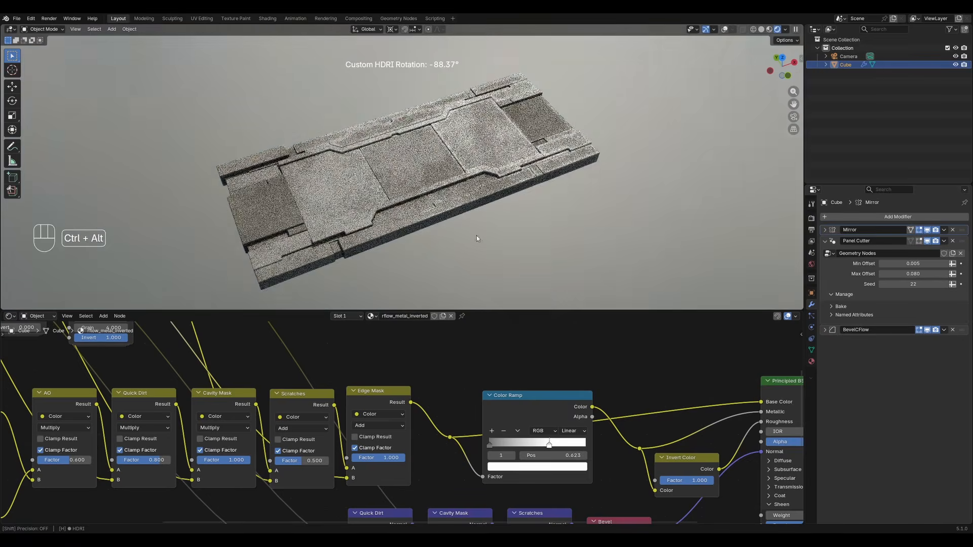
pyautogui.scroll(3, 476, 236)
pyautogui.moveTo(476, 236); pyautogui.dragTo(516, 286, button='middle')
pyautogui.hotkey('ctrl', 'space')
pyautogui.hotkey('ctrl', 'space')
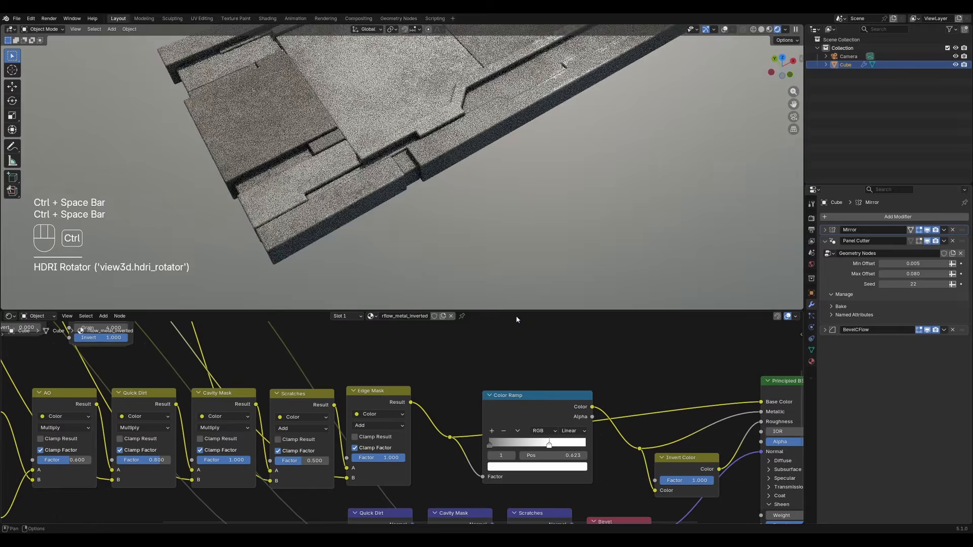
# Set the BevelCFlow modifier's Segments to 1 and enable Harden Normals
pyautogui.keyDown('shift'); pyautogui.moveTo(512, 177); pyautogui.dragTo(527, 232, button='middle'); pyautogui.keyUp('shift')
pyautogui.scroll(2, 528, 233)
pyautogui.click(824, 332)
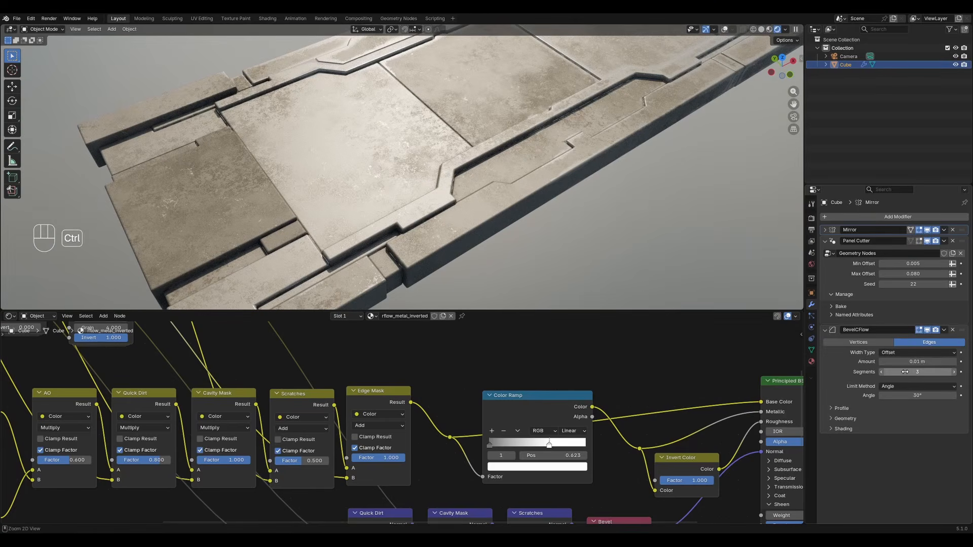
pyautogui.keyDown('ctrl'); pyautogui.scroll(-2, 905, 372); pyautogui.keyUp('ctrl')
pyautogui.click(850, 429)
pyautogui.click(882, 442)
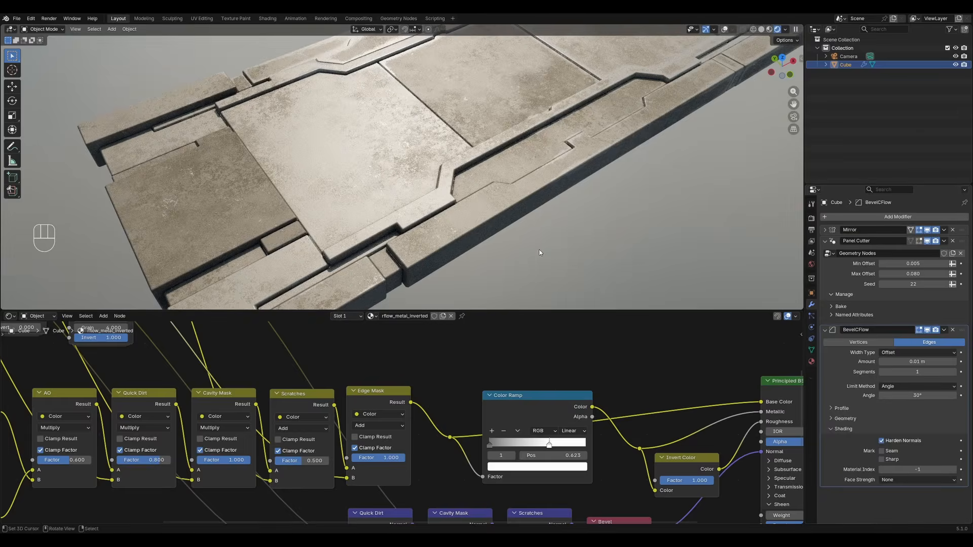
# Return to Solid shading, enter Edit Mode with the slab in top view, and select the dark end panel's face
pyautogui.hotkey('ctrl', 'space')
pyautogui.scroll(-2, 487, 198)
pyautogui.press('z')
pyautogui.click(573, 229)
pyautogui.moveTo(594, 226); pyautogui.dragTo(510, 310, button='middle')
pyautogui.press('Tab')
pyautogui.hotkey('shift', 'alt', 'z')
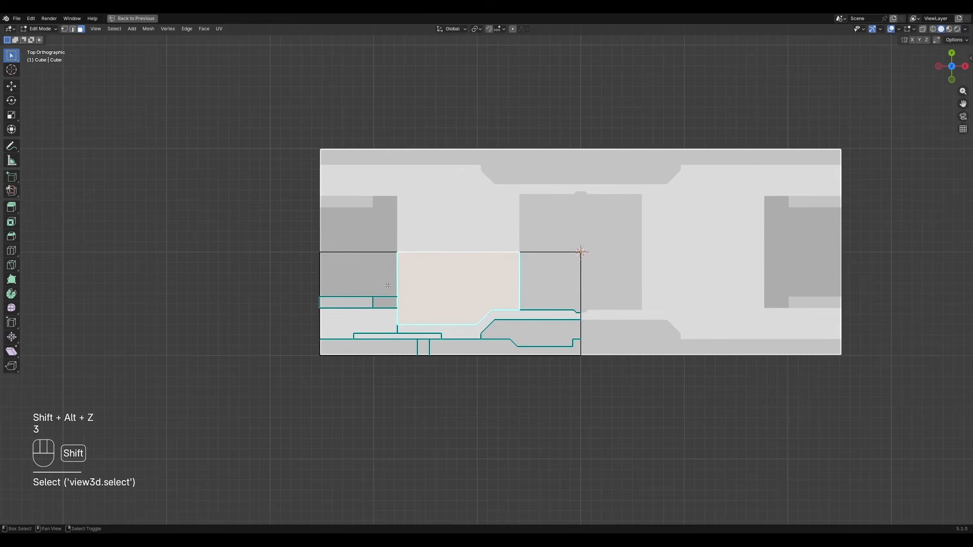
pyautogui.click(376, 281)
pyautogui.keyDown('shift'); pyautogui.moveTo(374, 280); pyautogui.dragTo(473, 261, button='middle'); pyautogui.keyUp('shift')
pyautogui.scroll(2, 466, 259)
pyautogui.press('w')
pyautogui.click(460, 266)
pyautogui.click(572, 284)
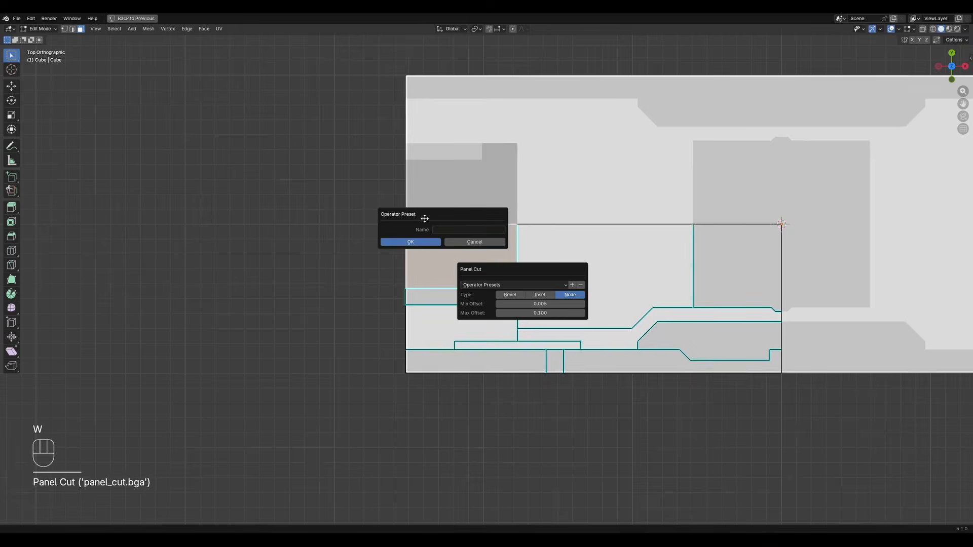
# Try cutting a stepped line around the corner of the end panel's face with Poly Line and inspect it in Object Mode
pyautogui.press('w')
pyautogui.click(441, 226)
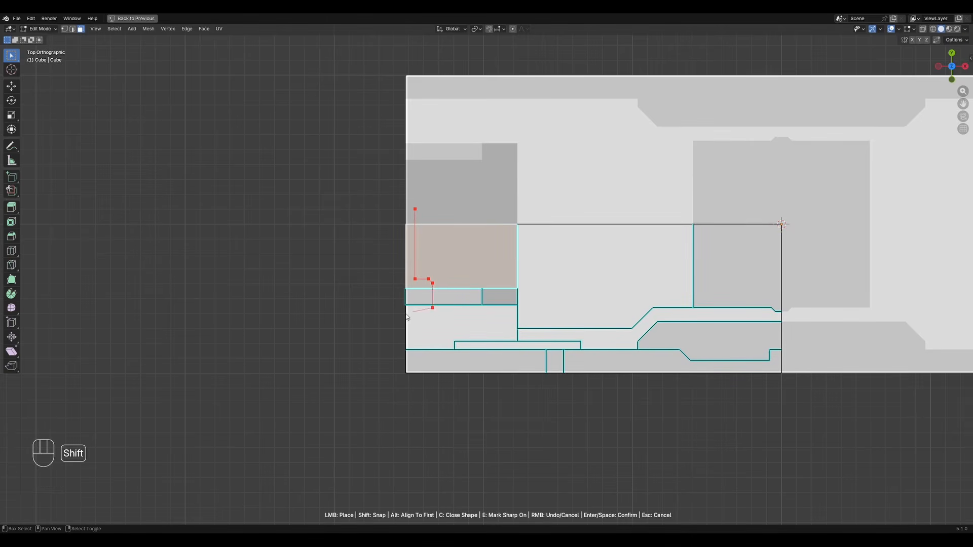
pyautogui.press('space')
pyautogui.press('Tab')
pyautogui.moveTo(407, 317); pyautogui.dragTo(595, 241, button='middle')
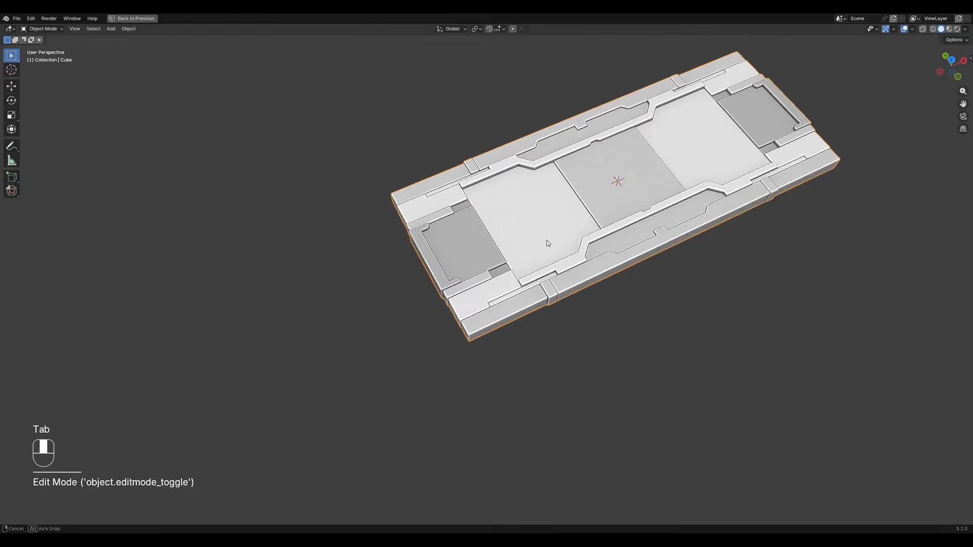
# Dissolve the edges of the stepped cut on the end panel
pyautogui.press('Tab')
pyautogui.scroll(5, 373, 293)
pyautogui.press('2')
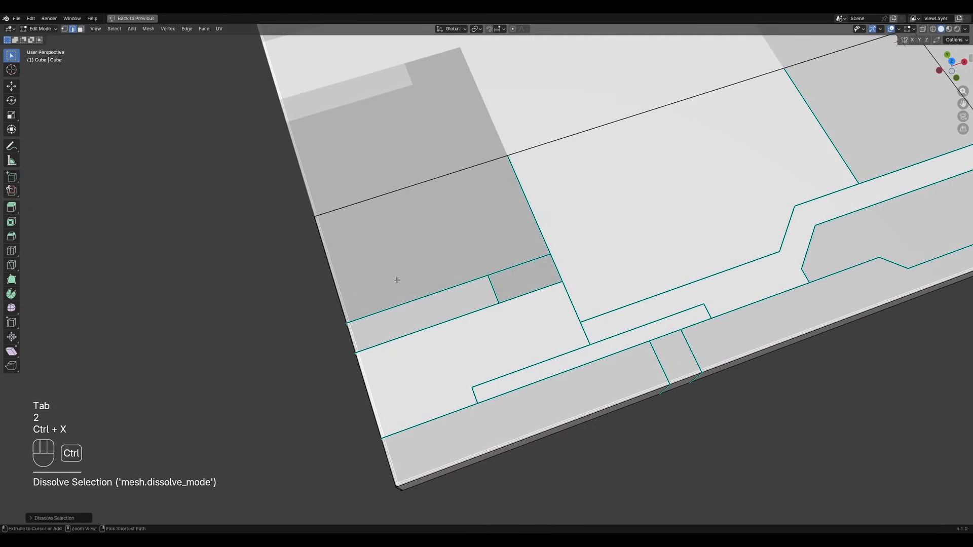
pyautogui.scroll(-3, 397, 280)
pyautogui.keyDown('alt'); pyautogui.moveTo(397, 281); pyautogui.dragTo(481, 281, button='middle'); pyautogui.keyUp('alt')
pyautogui.scroll(2, 476, 271)
pyautogui.press('w')
pyautogui.press('2')
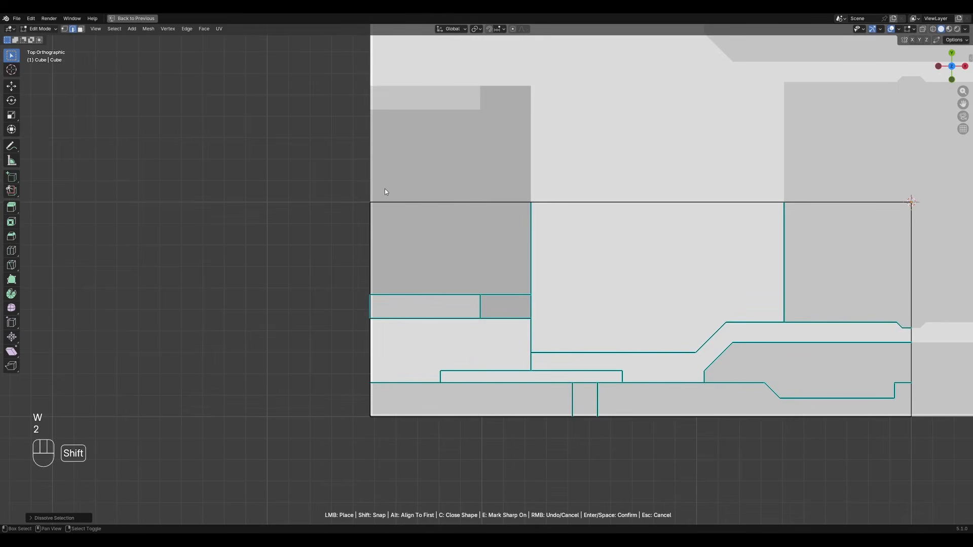
pyautogui.keyDown('shift'); pyautogui.click(378, 263); pyautogui.keyUp('shift')
pyautogui.keyDown('shift'); pyautogui.click(378, 312); pyautogui.keyUp('shift')
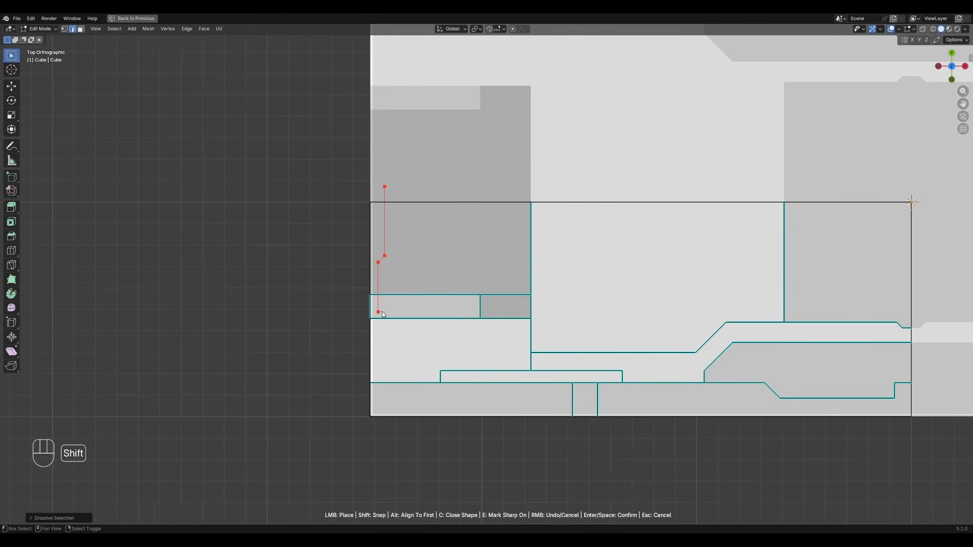
# Select the end panel's face and cut a line along its outer edge, with a chamfered inward shift at the middle, using Poly Line
pyautogui.press('3')
pyautogui.click(425, 265)
pyautogui.press('w')
pyautogui.press('2')
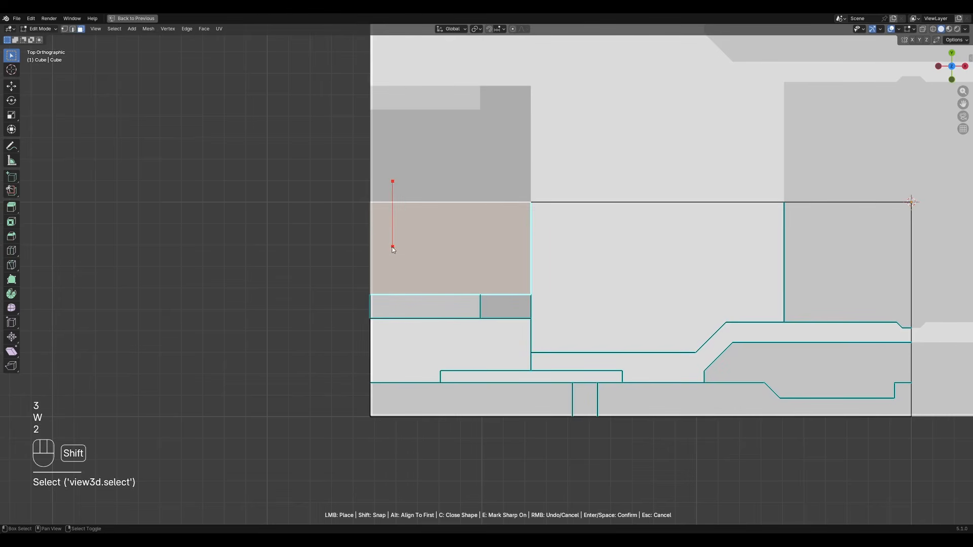
pyautogui.hotkey('shift', 'space')
pyautogui.press('Tab')
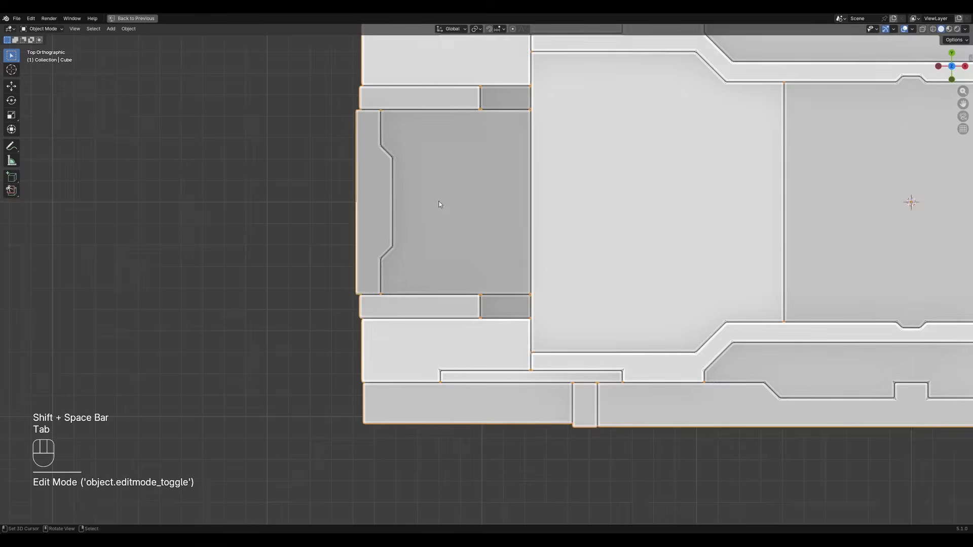
# Select the thin outer strip's face on the end panel and cut a short line across its narrow section with Poly Line
pyautogui.moveTo(439, 201); pyautogui.dragTo(545, 277, button='middle')
pyautogui.press('Tab')
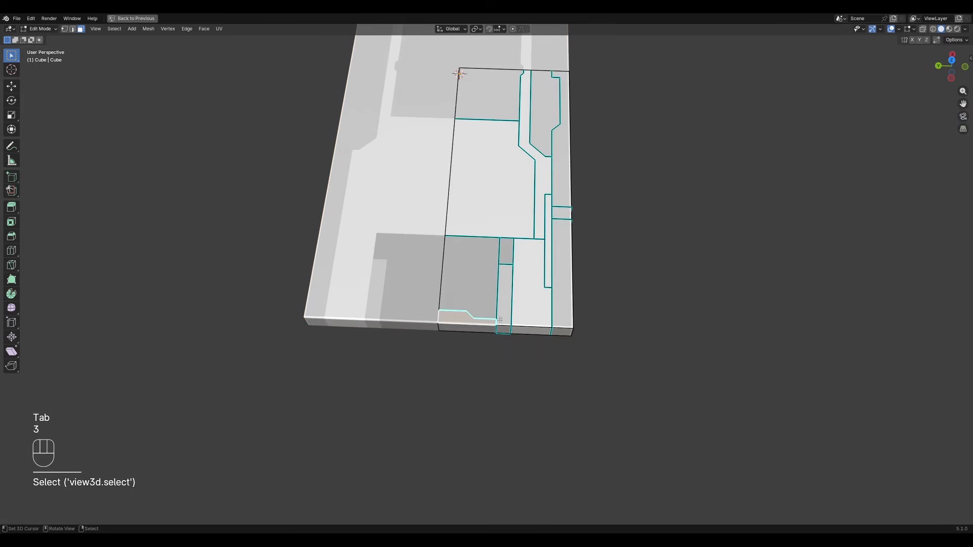
pyautogui.scroll(1, 507, 251)
pyautogui.keyDown('shift'); pyautogui.moveTo(499, 320); pyautogui.dragTo(512, 269, button='middle'); pyautogui.keyUp('shift')
pyautogui.keyDown('shift'); pyautogui.rightClick(493, 254); pyautogui.keyUp('shift')
pyautogui.scroll(3, 513, 269)
pyautogui.press('w')
pyautogui.click(524, 246)
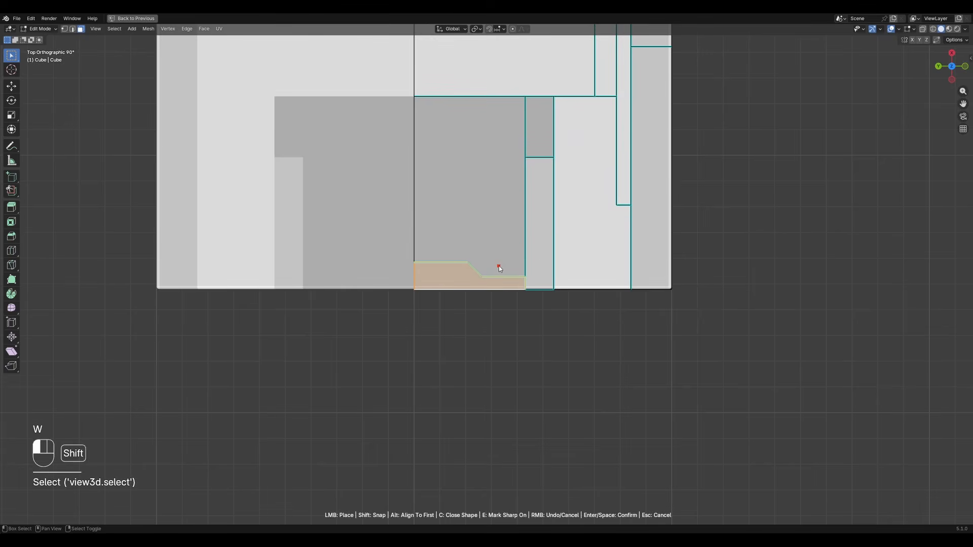
pyautogui.press('space')
pyautogui.press('Tab')
# Restore the full layout and set the Panel Cutter seed to 32
pyautogui.scroll(-3, 571, 306)
pyautogui.moveTo(571, 306); pyautogui.dragTo(553, 255, button='middle')
pyautogui.hotkey('ctrl', 'space')
pyautogui.scroll(1, 553, 255)
pyautogui.keyDown('ctrl'); pyautogui.scroll(6, 924, 274); pyautogui.keyUp('ctrl')
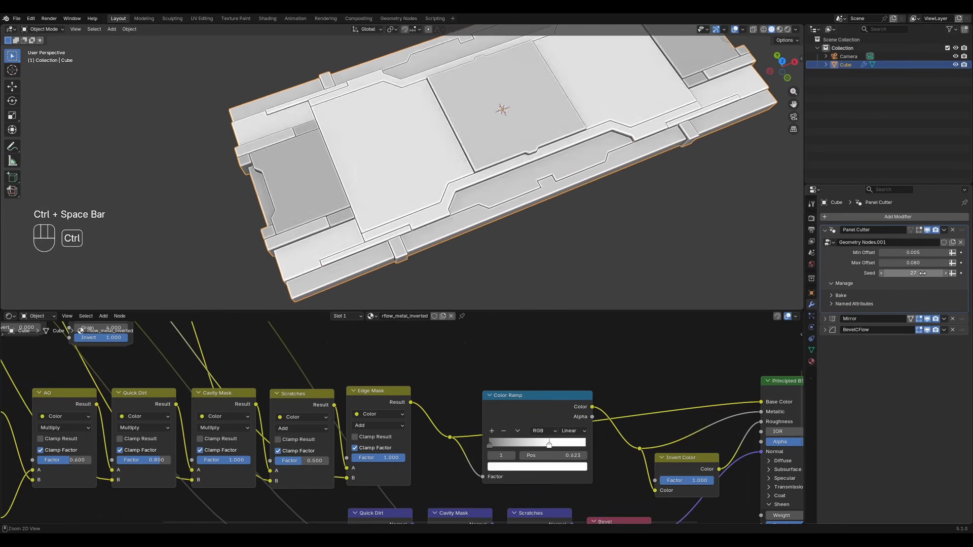
pyautogui.keyDown('ctrl'); pyautogui.scroll(5, 923, 273); pyautogui.keyUp('ctrl')
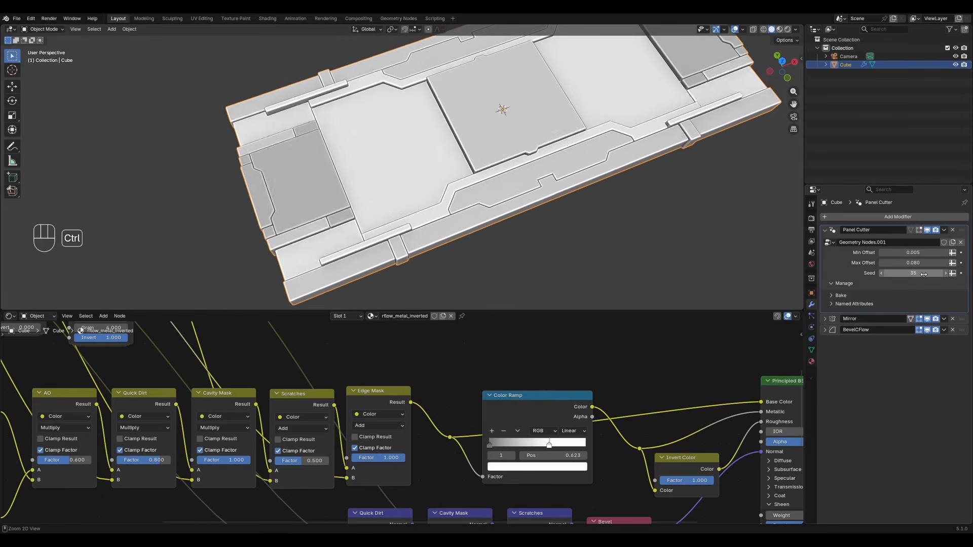
pyautogui.keyDown('ctrl'); pyautogui.scroll(-1, 923, 274); pyautogui.keyUp('ctrl')
# Display the slab in Rendered shading with the overlays hidden
pyautogui.scroll(-1, 549, 148)
pyautogui.keyDown('shift'); pyautogui.moveTo(549, 148); pyautogui.dragTo(525, 205, button='middle'); pyautogui.keyUp('shift')
pyautogui.press('z')
pyautogui.hotkey('shift', 'alt', 'z')
pyautogui.keyDown('shift'); pyautogui.moveTo(525, 205); pyautogui.dragTo(526, 263, button='middle'); pyautogui.keyUp('shift')
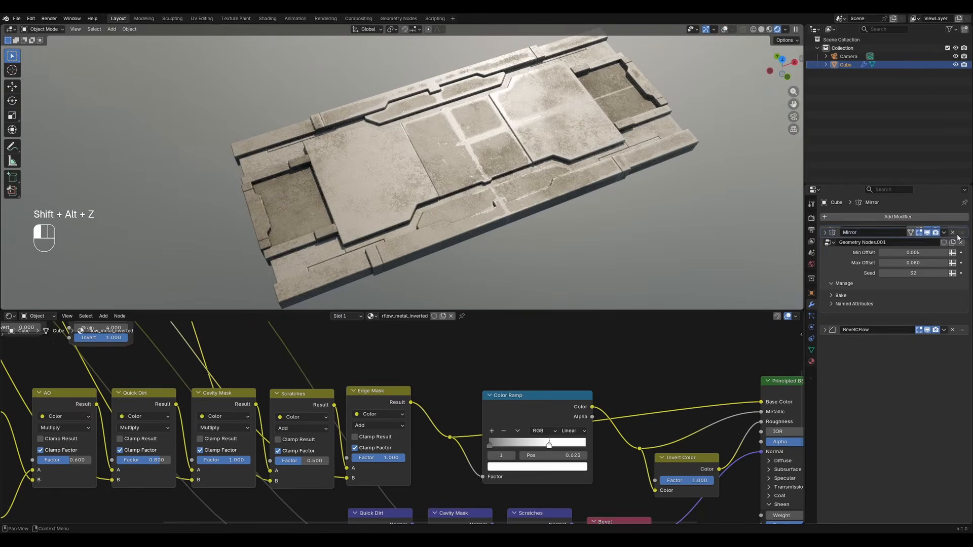
# Place the Mirror modifier above Panel Cutter, with the seed set to 38 and Max Offset to 0.056
pyautogui.moveTo(959, 237); pyautogui.dragTo(957, 233)
pyautogui.keyDown('ctrl'); pyautogui.scroll(6, 930, 283); pyautogui.keyUp('ctrl')
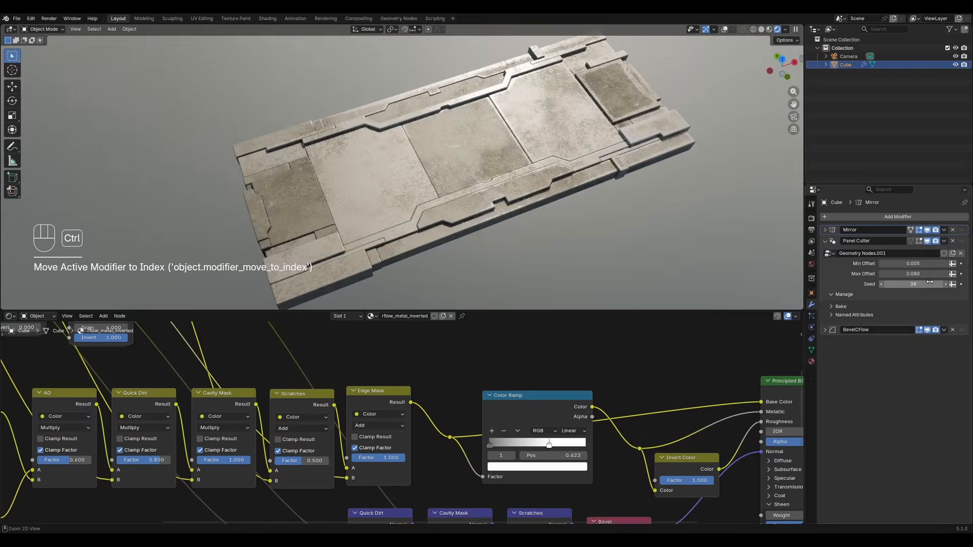
pyautogui.keyDown('shift'); pyautogui.moveTo(918, 274); pyautogui.dragTo(905, 274); pyautogui.keyUp('shift')
# Run Random VColor on the slab and cycle its Value random seed until the large side panels are dark and the centre panel light
pyautogui.moveTo(437, 212); pyautogui.dragTo(562, 171, button='middle')
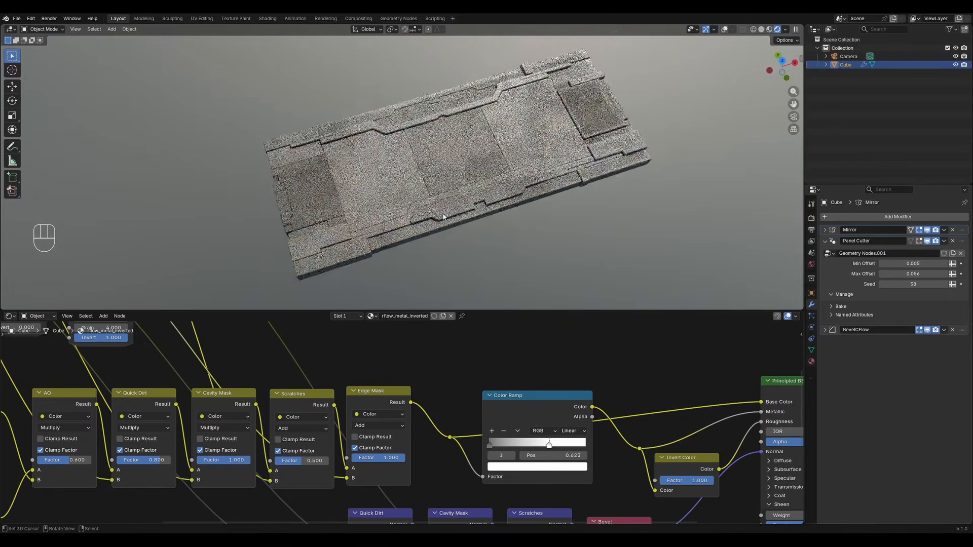
pyautogui.click(529, 139)
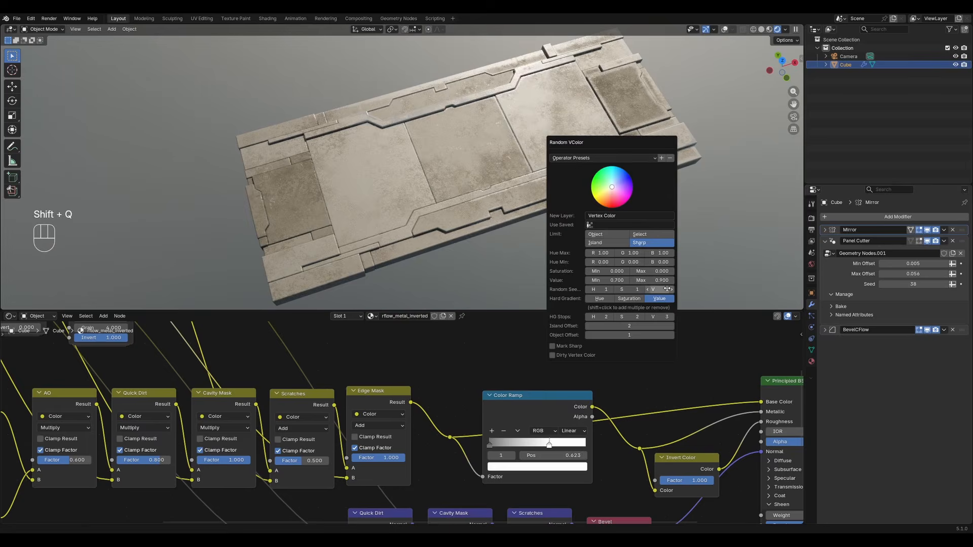
pyautogui.keyDown('ctrl'); pyautogui.scroll(3, 667, 289); pyautogui.keyUp('ctrl')
pyautogui.keyDown('ctrl'); pyautogui.scroll(5, 656, 288); pyautogui.keyUp('ctrl')
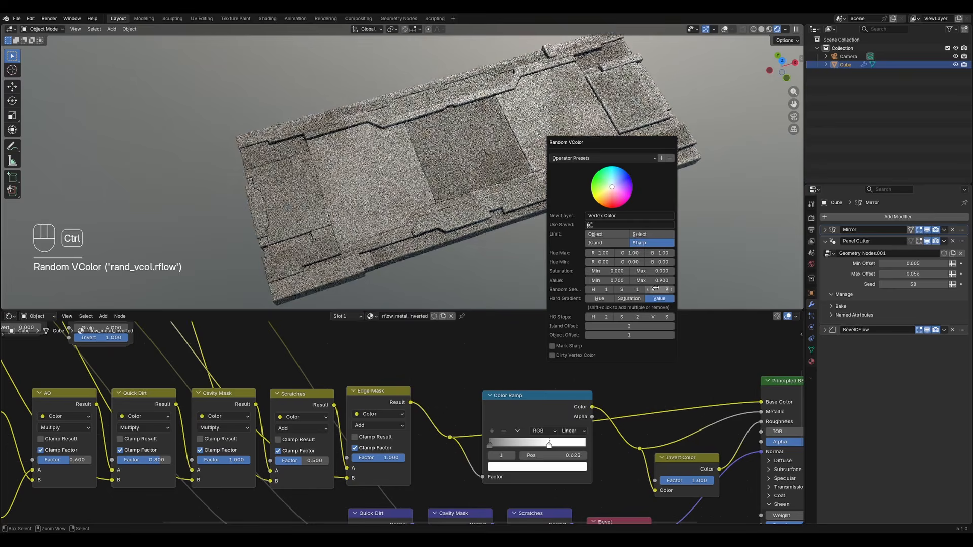
pyautogui.keyDown('ctrl'); pyautogui.scroll(4, 656, 288); pyautogui.keyUp('ctrl')
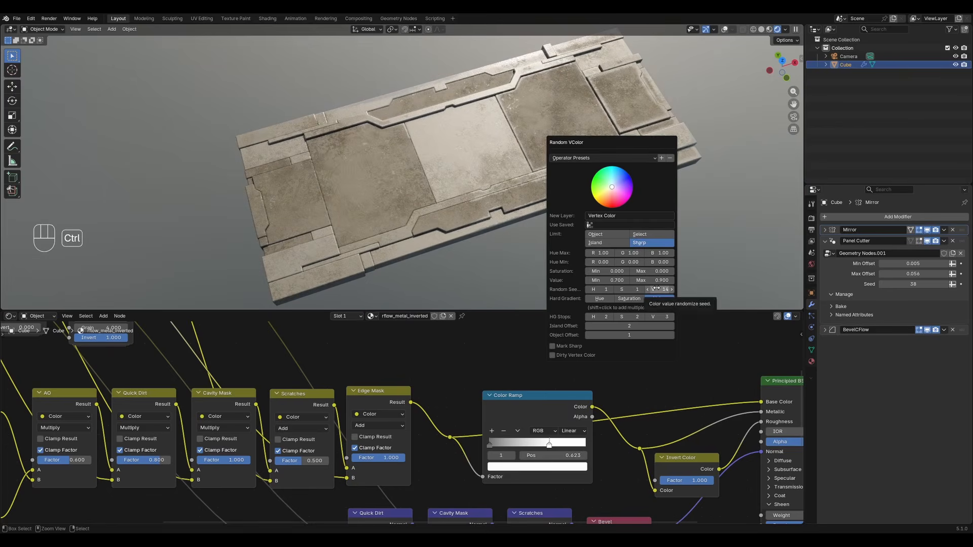
# Deselect the slab and rotate the HDRI lighting while inspecting the surface from several angles
pyautogui.moveTo(507, 223)
pyautogui.keyDown('alt'); pyautogui.mouseDown(button='middle')
pyautogui.moveTo(478, 261)
pyautogui.moveTo(515, 210)
pyautogui.mouseUp(button='middle'); pyautogui.keyUp('alt')
pyautogui.hotkey('alt', 'a')
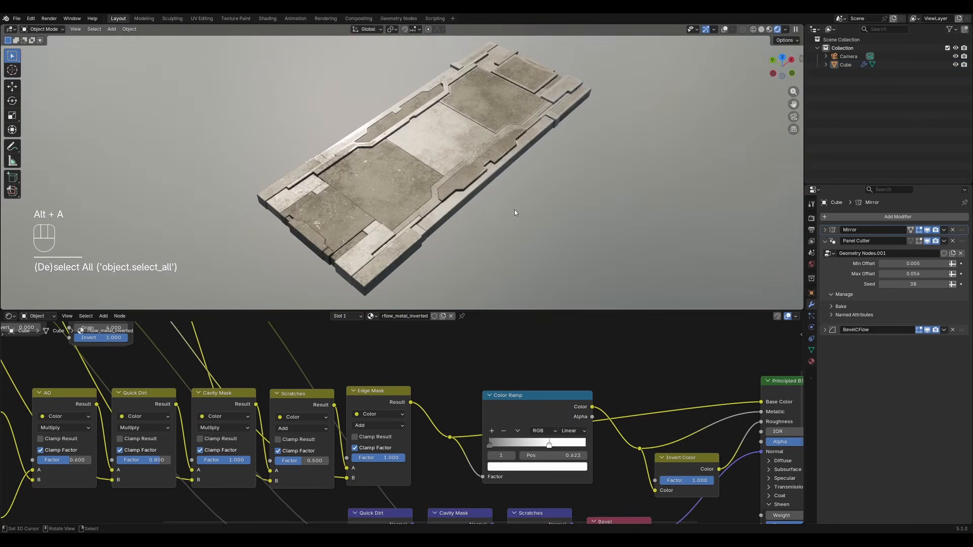
pyautogui.keyDown('ctrl'); pyautogui.keyDown('alt'); pyautogui.moveTo(515, 209); pyautogui.dragTo(591, 217, button='right'); pyautogui.keyUp('alt'); pyautogui.keyUp('ctrl')
pyautogui.scroll(3, 552, 228)
pyautogui.moveTo(591, 217); pyautogui.dragTo(502, 235, button='middle')
pyautogui.scroll(-3, 403, 422)
# Undo the last colour edit and change Color1 of the noise mask node to a light bluish grey
pyautogui.moveTo(178, 434); pyautogui.dragTo(489, 447, button='middle')
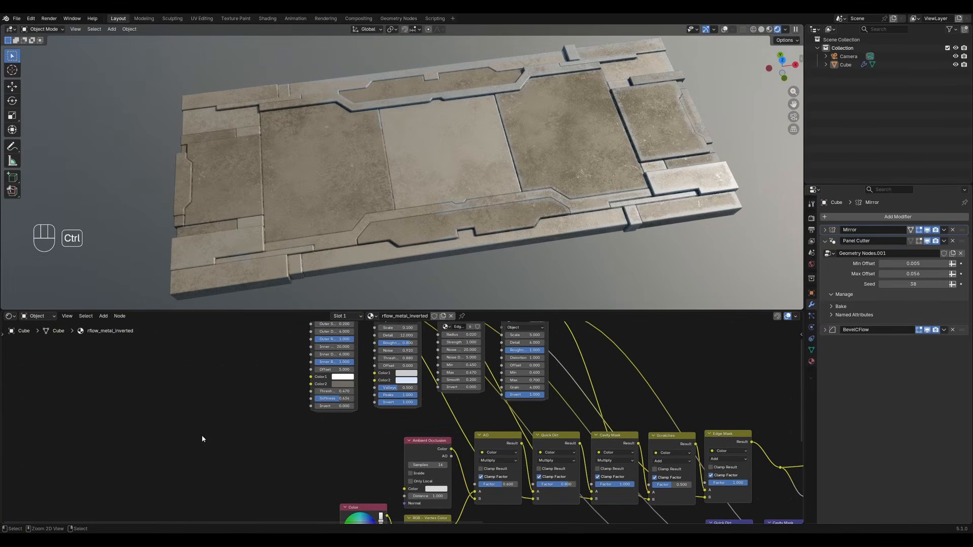
pyautogui.hotkey('ctrl', 'z')
pyautogui.click(407, 373)
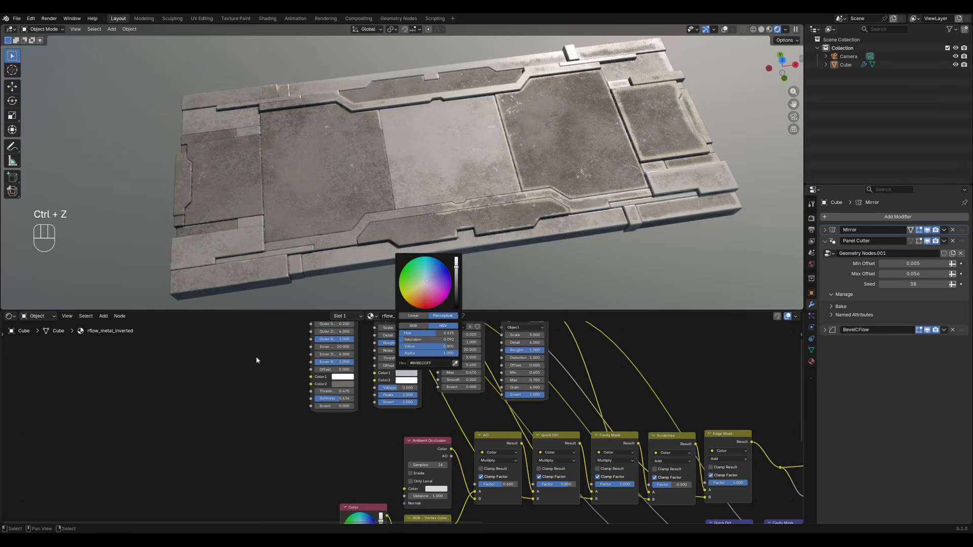
# Rotate the HDRI lighting again to check how the recoloured metal reflects it
pyautogui.moveTo(390, 264); pyautogui.dragTo(467, 242, button='middle')
pyautogui.scroll(-3, 468, 242)
pyautogui.keyDown('ctrl'); pyautogui.keyDown('alt'); pyautogui.moveTo(591, 204); pyautogui.dragTo(538, 210, button='right'); pyautogui.keyUp('alt'); pyautogui.keyUp('ctrl')
pyautogui.moveTo(538, 213); pyautogui.dragTo(456, 228, button='middle')
pyautogui.moveTo(442, 167); pyautogui.dragTo(431, 199, button='middle')
pyautogui.scroll(3, 431, 199)
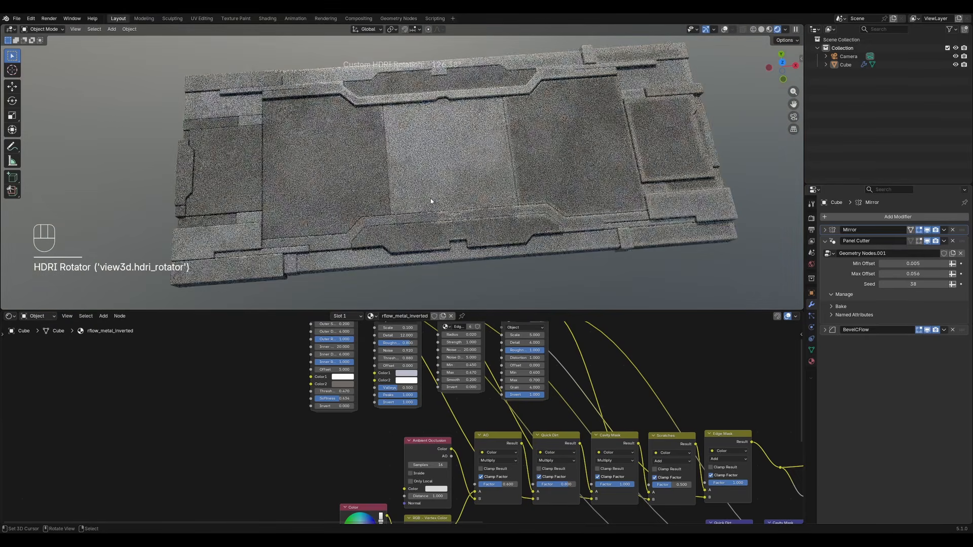
# Return to Solid shading in a maximized viewport and enter Edit Mode with overlays shown and nothing selected
pyautogui.click(493, 199)
pyautogui.hotkey('ctrl', 'space')
pyautogui.scroll(-1, 484, 260)
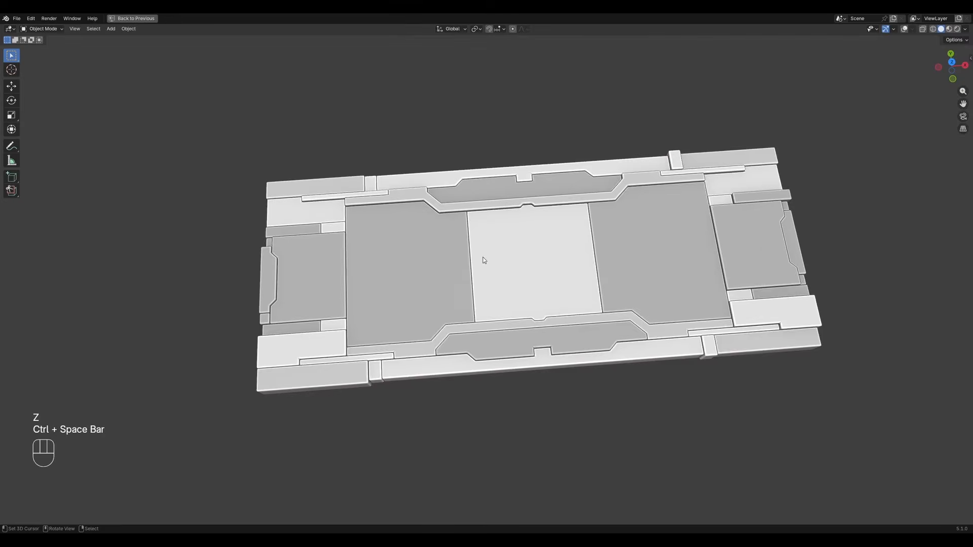
pyautogui.moveTo(484, 261)
pyautogui.keyDown('alt'); pyautogui.mouseDown(button='middle')
pyautogui.moveTo(446, 299)
pyautogui.moveTo(520, 277)
pyautogui.moveTo(553, 284)
pyautogui.mouseUp(button='middle'); pyautogui.keyUp('alt')
pyautogui.scroll(1, 517, 275)
pyautogui.press('Tab')
pyautogui.hotkey('shift', 'alt', 'z')
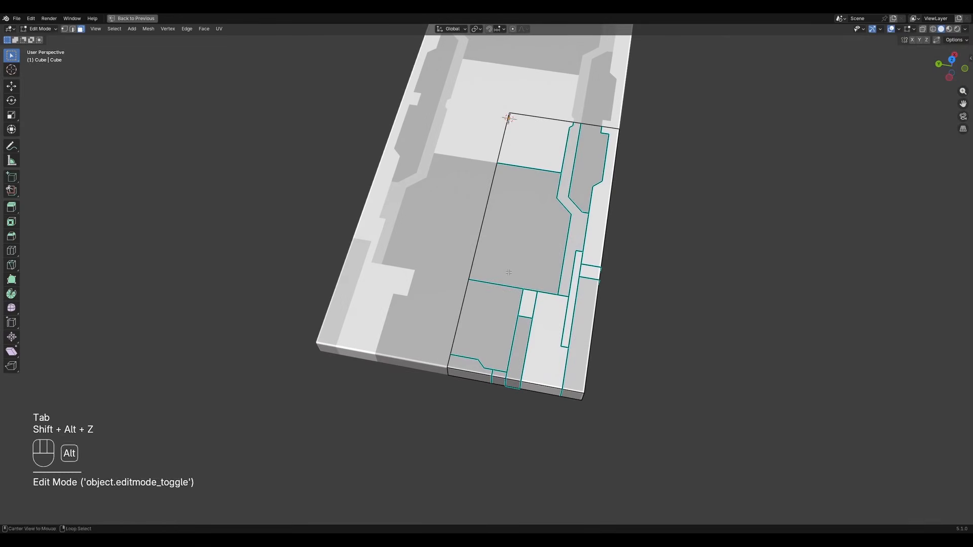
pyautogui.hotkey('alt', 'a')
# Inset the notched side panel's face by about 0.022 m with Boundary off and return to Object Mode
pyautogui.moveTo(624, 271); pyautogui.dragTo(567, 287, button='middle')
pyautogui.scroll(2, 558, 295)
pyautogui.press('3')
pyautogui.rightClick(550, 232)
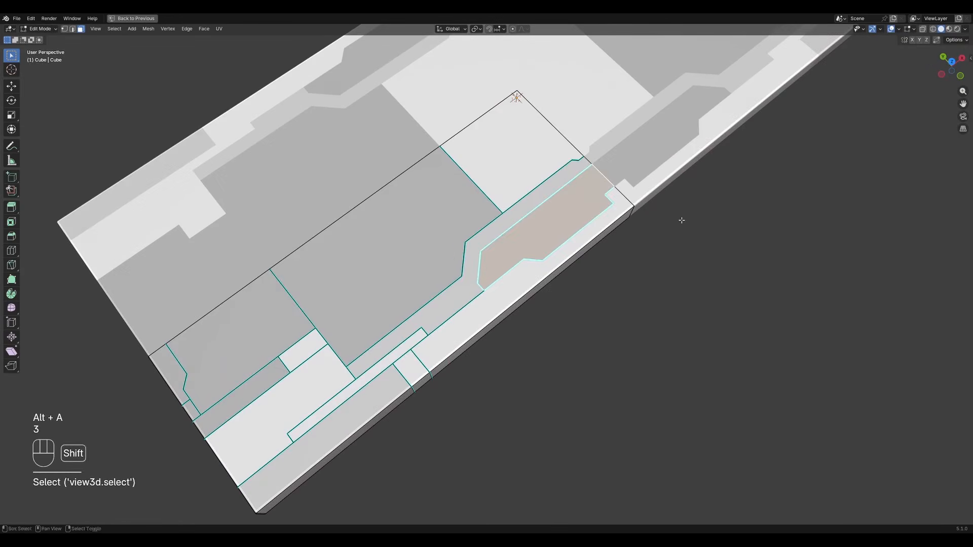
pyautogui.keyDown('shift'); pyautogui.moveTo(679, 219); pyautogui.dragTo(606, 270, button='middle'); pyautogui.keyUp('shift')
pyautogui.scroll(2, 608, 270)
pyautogui.press('i')
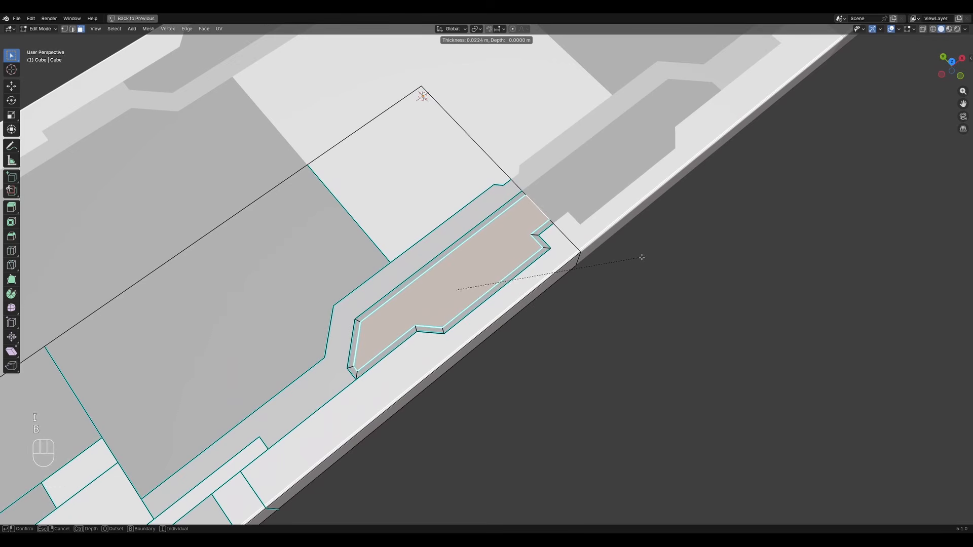
pyautogui.press('Tab')
pyautogui.scroll(-4, 516, 201)
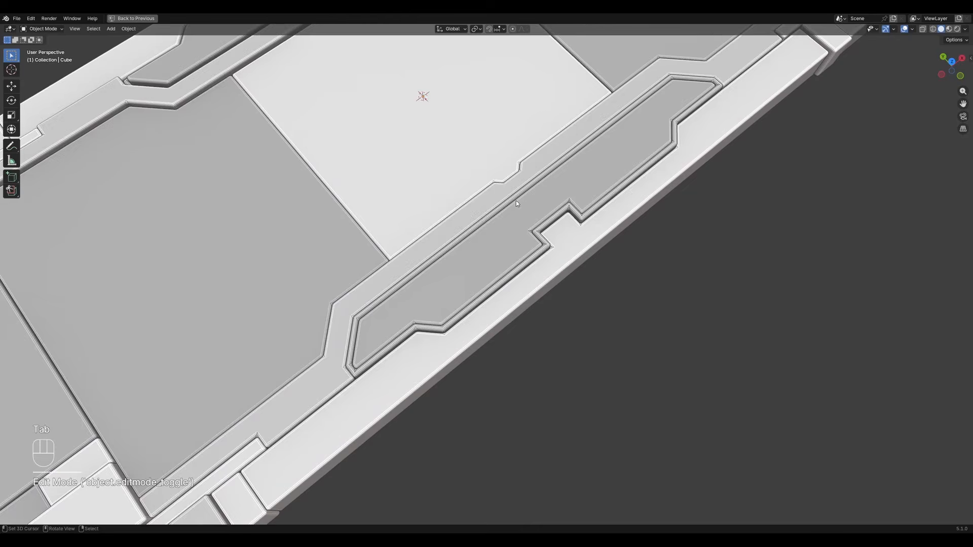
# Switch to Rendered shading in the full layout and clear the face selection in Edit Mode
pyautogui.press('z')
pyautogui.click(548, 171)
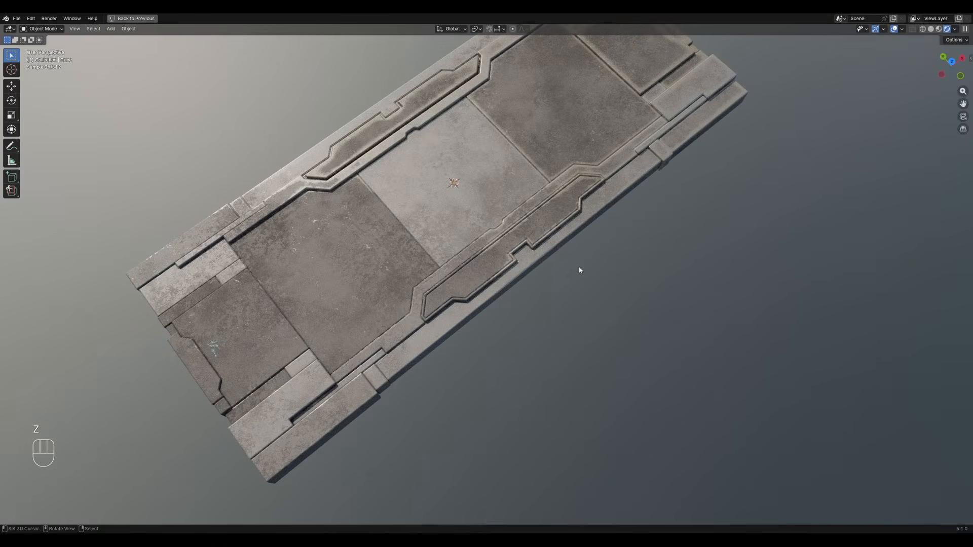
pyautogui.moveTo(579, 270); pyautogui.dragTo(499, 269, button='middle')
pyautogui.hotkey('ctrl', 'space')
pyautogui.keyDown('shift'); pyautogui.moveTo(491, 157); pyautogui.dragTo(484, 326, button='middle'); pyautogui.keyUp('shift')
pyautogui.press('Tab')
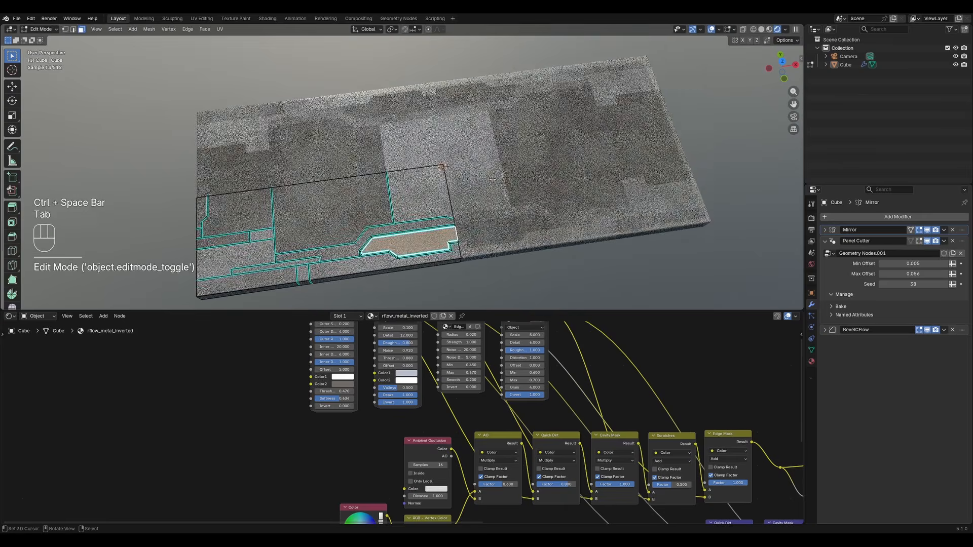
pyautogui.hotkey('alt', 'a')
pyautogui.press('Tab')
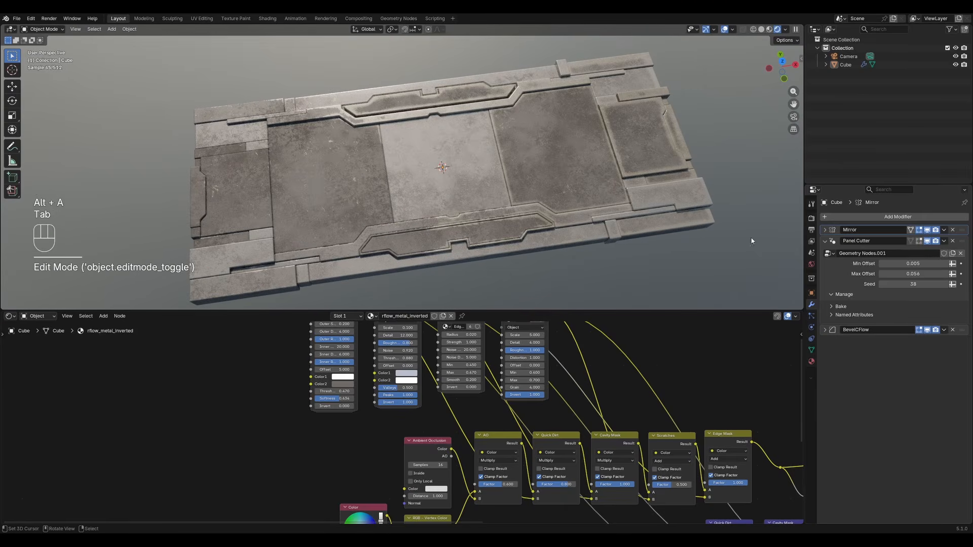
# Try the Mirror modifier below Panel Cutter, inspect the slab, and move Mirror back above it
pyautogui.moveTo(965, 292); pyautogui.dragTo(964, 294)
pyautogui.moveTo(497, 238); pyautogui.dragTo(604, 238, button='middle')
pyautogui.keyDown('shift'); pyautogui.moveTo(549, 202); pyautogui.dragTo(531, 266, button='middle'); pyautogui.keyUp('shift')
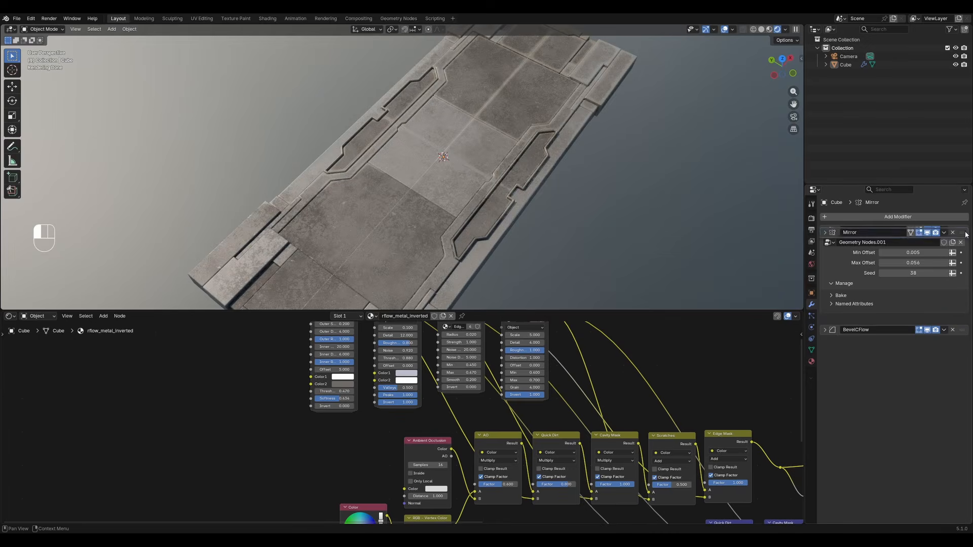
pyautogui.moveTo(965, 229); pyautogui.dragTo(965, 229)
# Examine the rendered slab in a maximized viewport, from above and in perspective
pyautogui.moveTo(566, 227); pyautogui.dragTo(526, 215, button='middle')
pyautogui.scroll(1, 526, 215)
pyautogui.hotkey('ctrl', 'space')
pyautogui.moveTo(618, 266); pyautogui.dragTo(582, 291, button='middle')
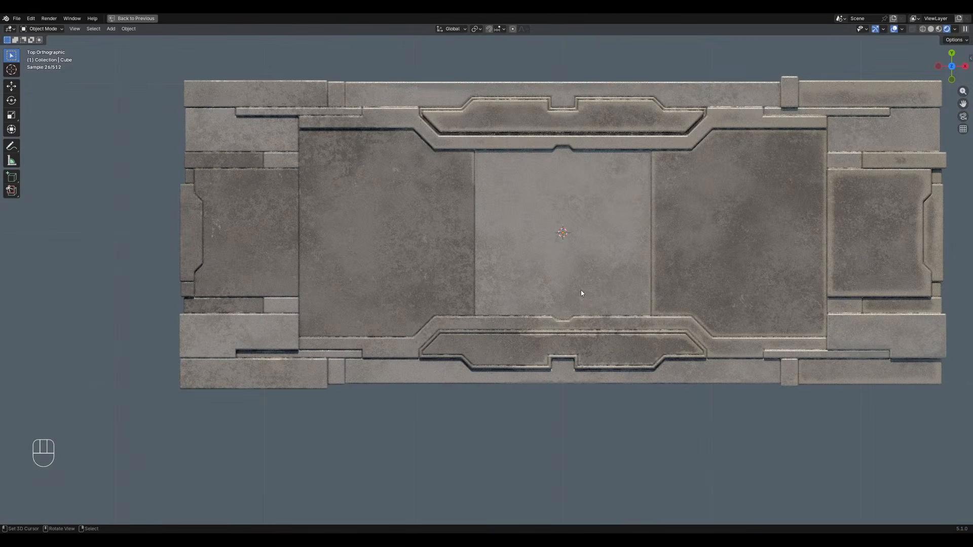
pyautogui.moveTo(501, 332); pyautogui.dragTo(531, 292, button='middle')
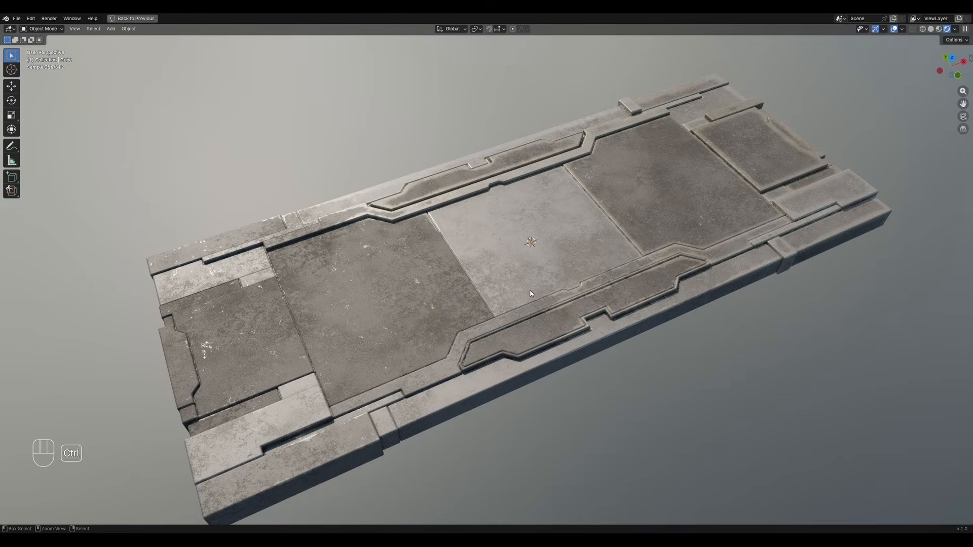
pyautogui.hotkey('ctrl', 'space')
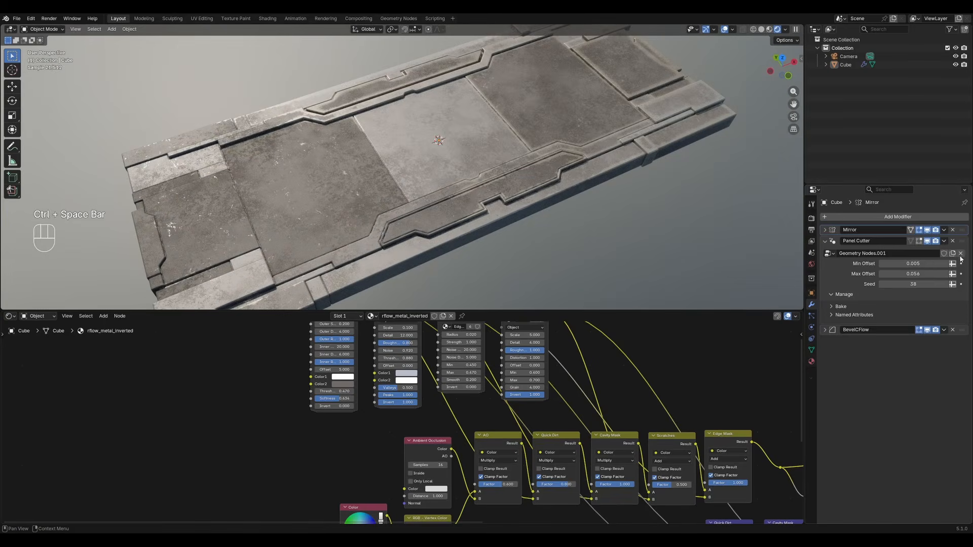
# Move the Mirror modifier below Panel Cutter and set the seed to 54, checking the slab in Rendered shading without overlays
pyautogui.moveTo(968, 303); pyautogui.dragTo(967, 305)
pyautogui.moveTo(471, 175); pyautogui.dragTo(559, 194, button='middle')
pyautogui.press('z')
pyautogui.click(580, 199)
pyautogui.moveTo(559, 194); pyautogui.dragTo(603, 223, button='middle')
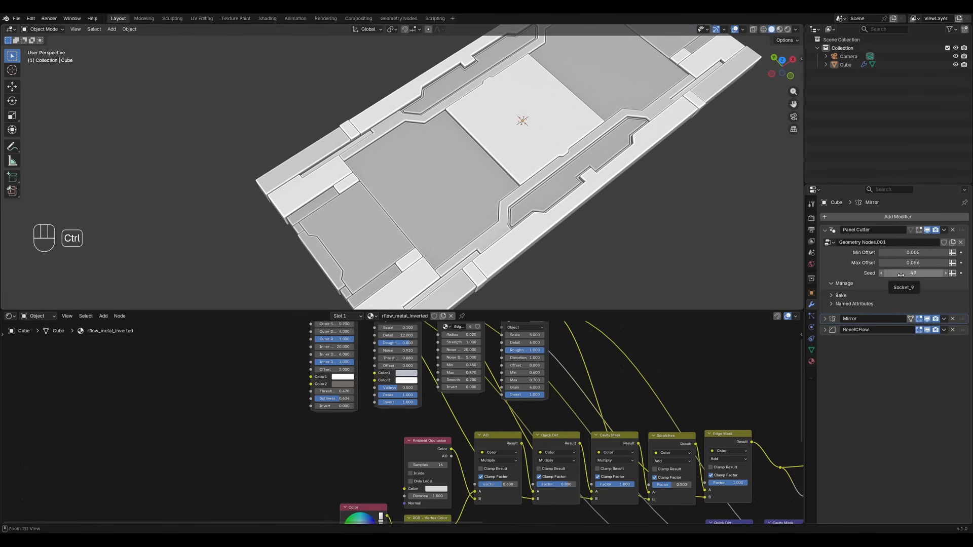
pyautogui.keyDown('ctrl'); pyautogui.scroll(3, 900, 274); pyautogui.keyUp('ctrl')
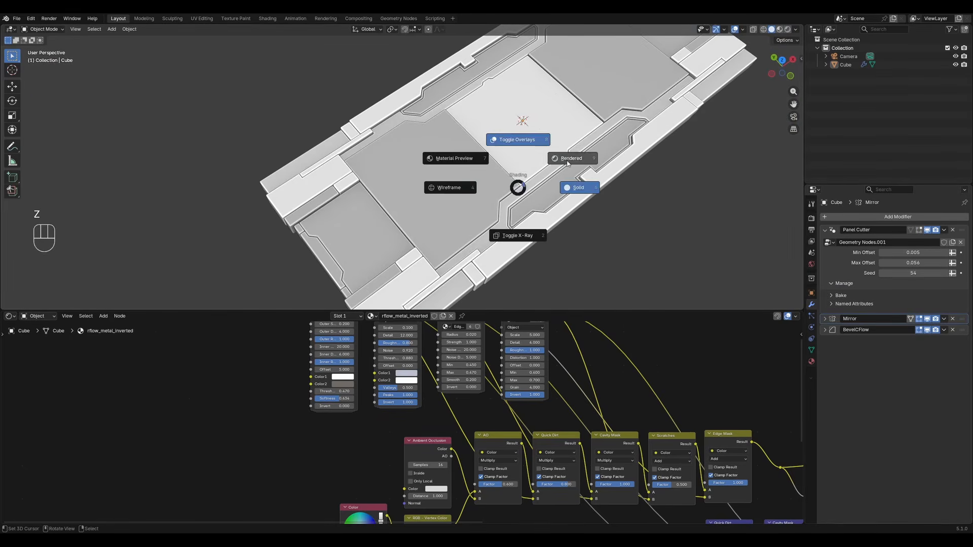
pyautogui.click(567, 163)
pyautogui.hotkey('shift', 'alt', 'z')
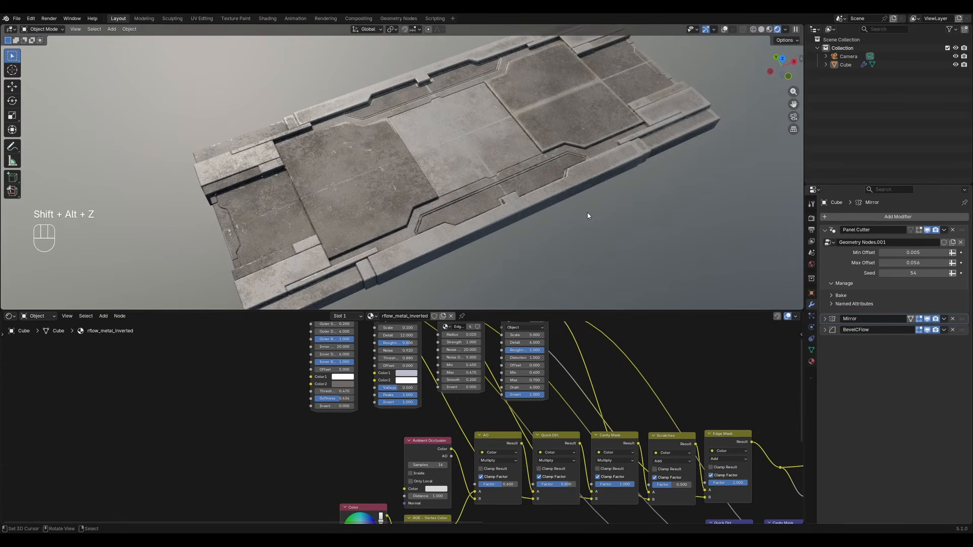
# Try raising the Mirror modifier's merge distance
pyautogui.click(825, 319)
pyautogui.moveTo(900, 378)
pyautogui.mouseDown()
pyautogui.moveTo(888, 379)
pyautogui.moveTo(912, 379)
pyautogui.mouseUp()
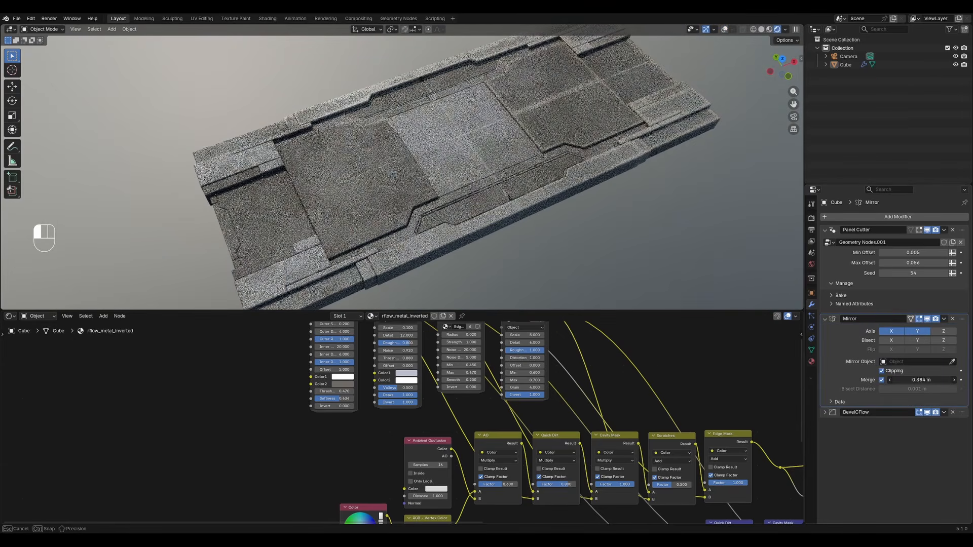
pyautogui.press('Escape')
pyautogui.click(825, 319)
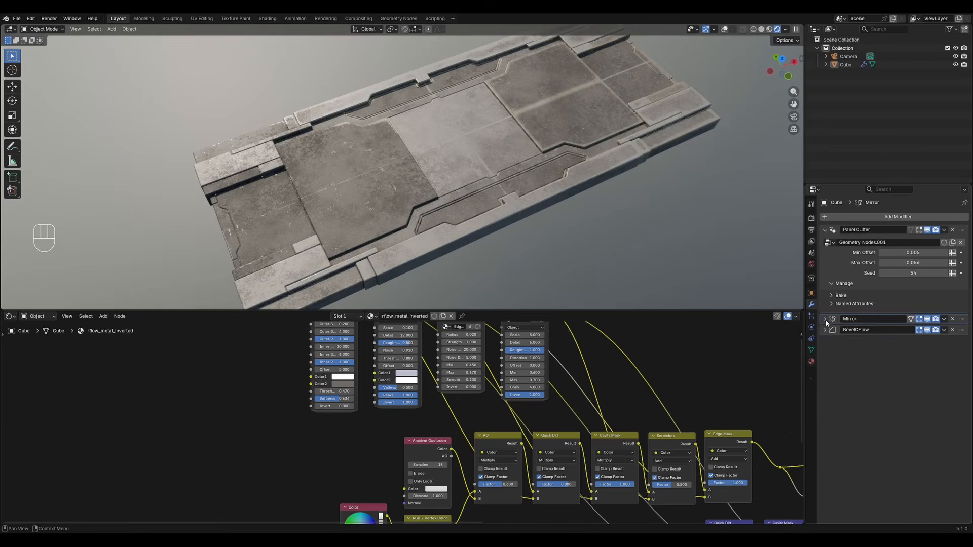
# Set the Panel Cutter seed to 68 in Solid shading and inspect the slab in Rendered shading
pyautogui.moveTo(532, 203)
pyautogui.keyDown('alt'); pyautogui.mouseDown(button='middle')
pyautogui.moveTo(548, 207)
pyautogui.moveTo(542, 249)
pyautogui.moveTo(555, 213)
pyautogui.moveTo(538, 220)
pyautogui.moveTo(604, 218)
pyautogui.mouseUp(button='middle'); pyautogui.keyUp('alt')
pyautogui.hotkey('shift', 'alt', 'z')
pyautogui.press('z')
pyautogui.hotkey('ctrl', 'space')
pyautogui.moveTo(702, 255)
pyautogui.keyDown('shift'); pyautogui.mouseDown(button='middle')
pyautogui.moveTo(608, 248)
pyautogui.moveTo(605, 260)
pyautogui.mouseUp(button='middle'); pyautogui.keyUp('shift')
pyautogui.hotkey('ctrl', 'space')
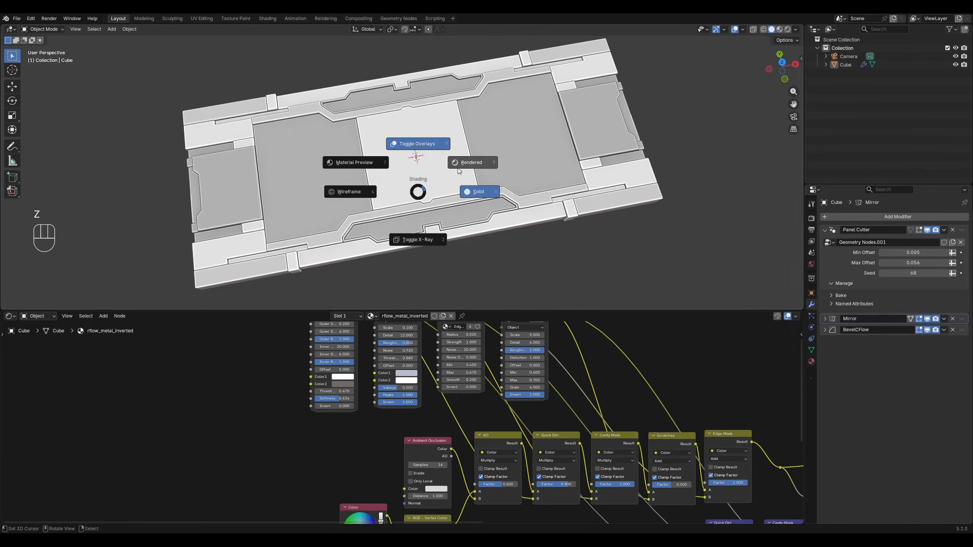
pyautogui.click(459, 171)
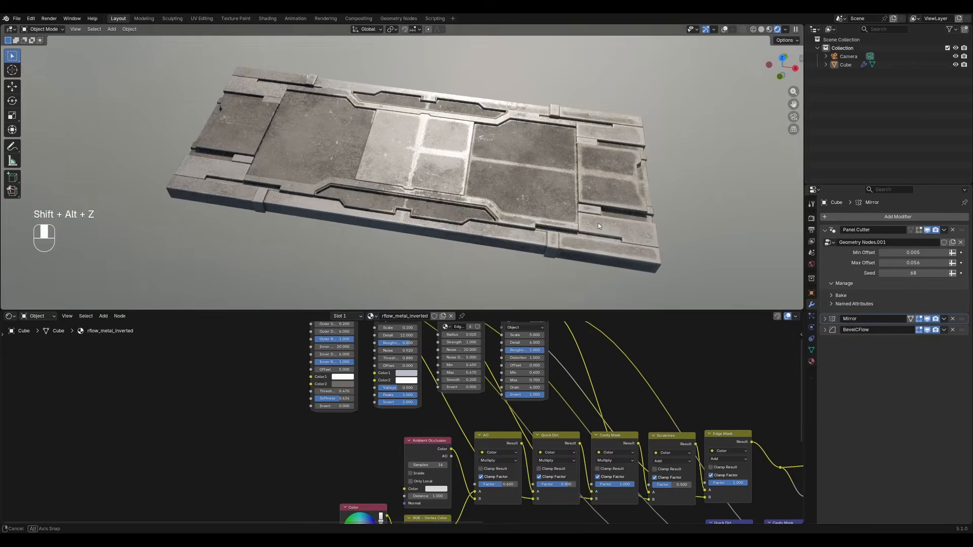
pyautogui.moveTo(598, 223)
pyautogui.mouseDown(button='middle')
pyautogui.moveTo(621, 228)
pyautogui.moveTo(615, 145)
pyautogui.moveTo(591, 242)
pyautogui.moveTo(636, 236)
pyautogui.moveTo(410, 247)
pyautogui.moveTo(617, 239)
pyautogui.moveTo(494, 241)
pyautogui.moveTo(526, 247)
pyautogui.mouseUp(button='middle')
# Return to Solid shading, raise the Panel Cutter's Max Offset to 0.176, and cycle to another seed
pyautogui.press('z')
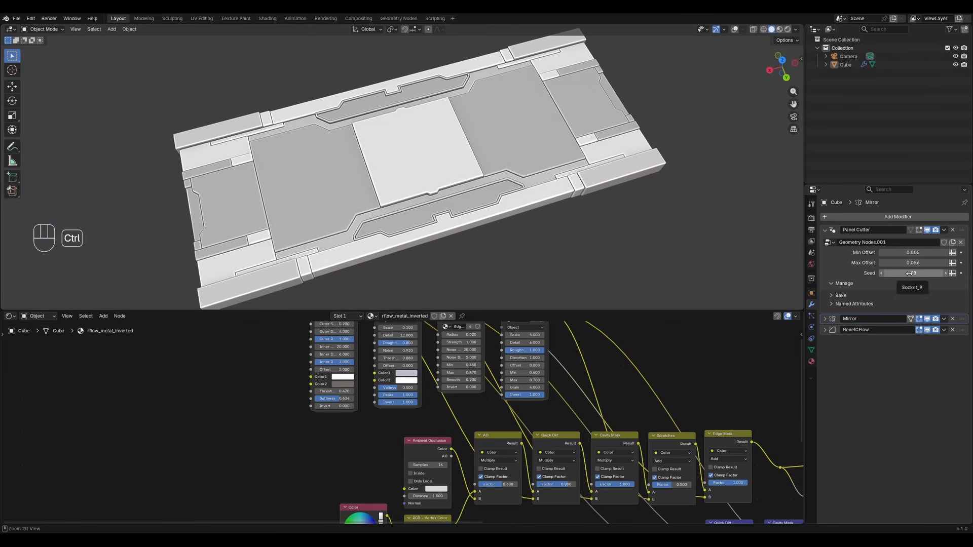
pyautogui.moveTo(915, 263); pyautogui.dragTo(939, 263)
pyautogui.keyDown('ctrl'); pyautogui.scroll(5, 913, 273); pyautogui.keyUp('ctrl')
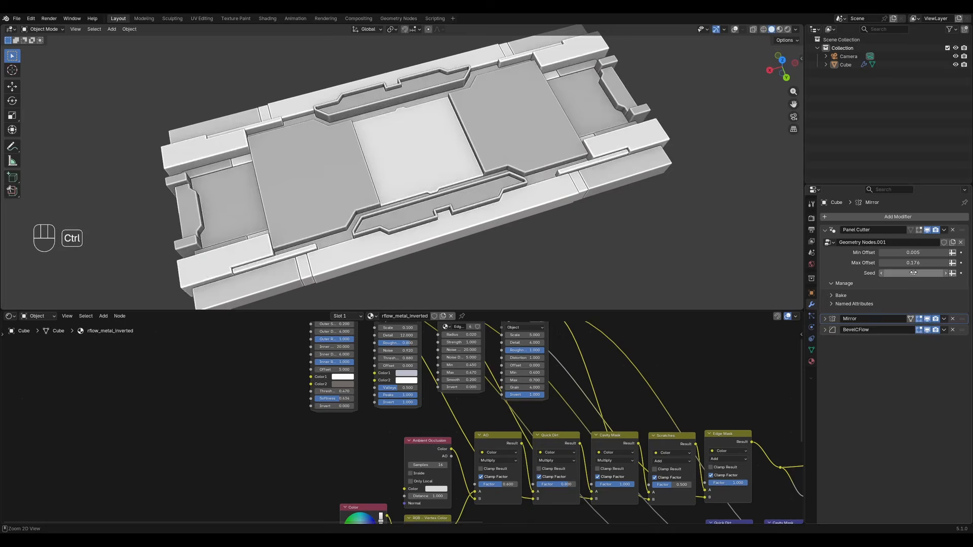
# Set the Panel Cutter seed to 82 and view the slab in Rendered shading with overlays hidden
pyautogui.keyDown('ctrl'); pyautogui.scroll(3, 913, 273); pyautogui.keyUp('ctrl')
pyautogui.click(544, 132)
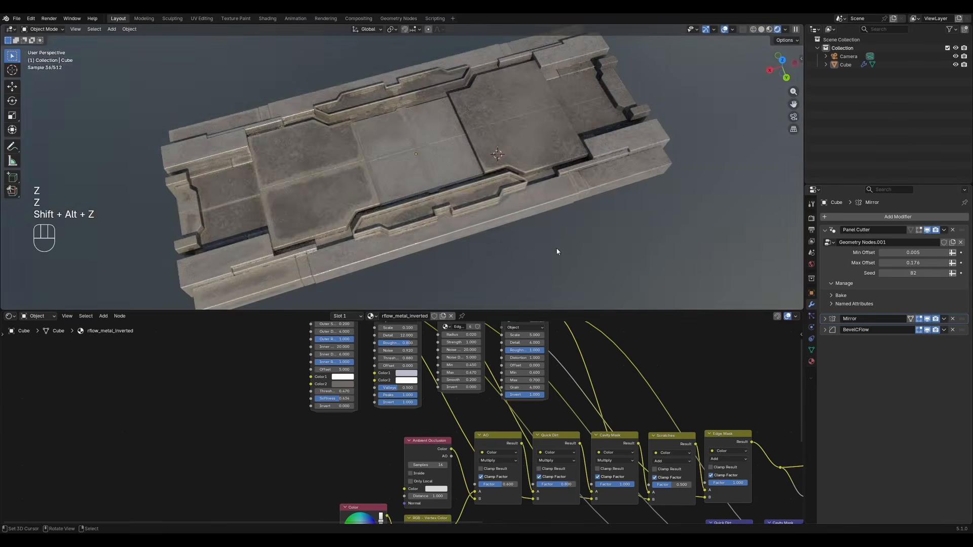
pyautogui.hotkey('shift', 'alt', 'z')
# Lower the Panel Cutter's Max Offset to 0.056 and cycle the seed to 93, checking the slab from another angle
pyautogui.moveTo(913, 263); pyautogui.dragTo(897, 263)
pyautogui.keyDown('ctrl'); pyautogui.scroll(6, 914, 273); pyautogui.keyUp('ctrl')
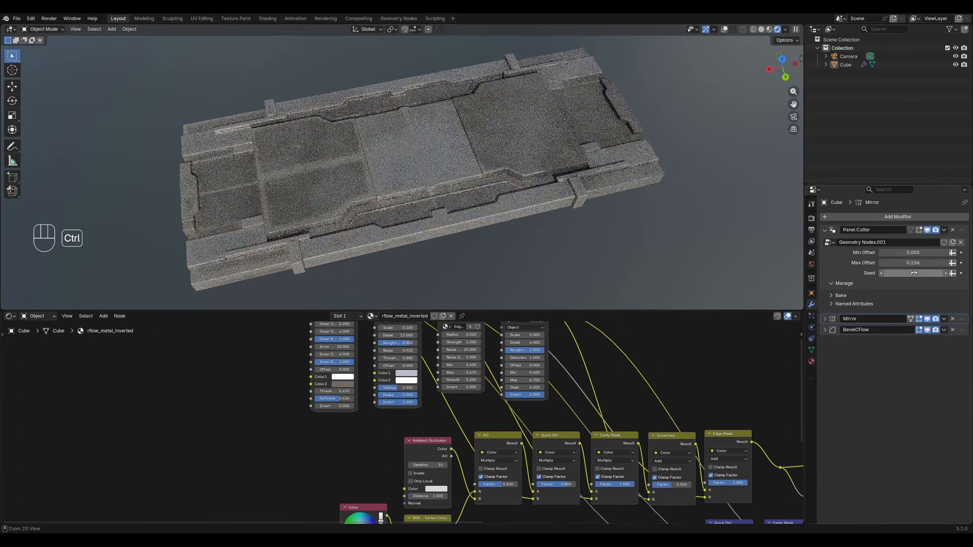
pyautogui.moveTo(914, 264); pyautogui.dragTo(898, 264)
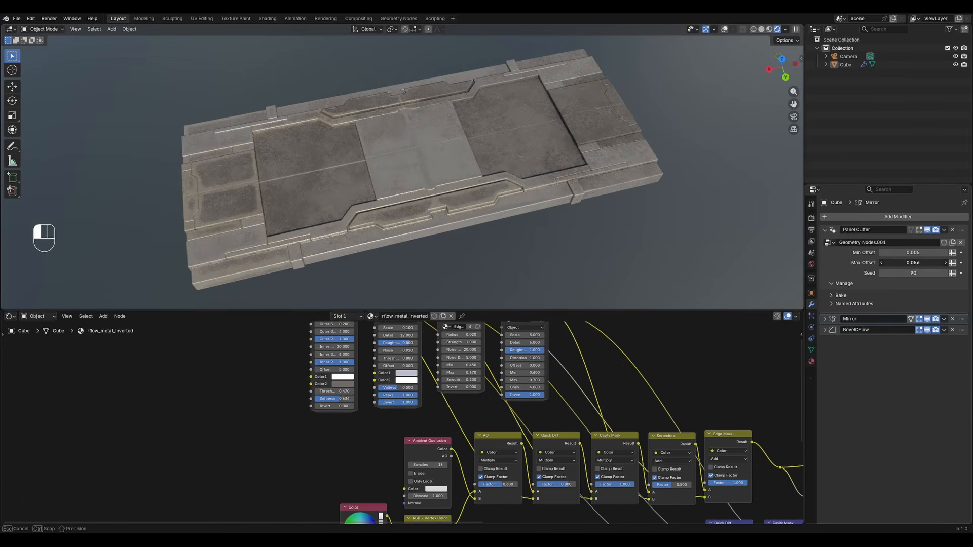
pyautogui.scroll(1, 526, 151)
pyautogui.scroll(-2, 526, 150)
pyautogui.moveTo(526, 150); pyautogui.dragTo(481, 235, button='middle')
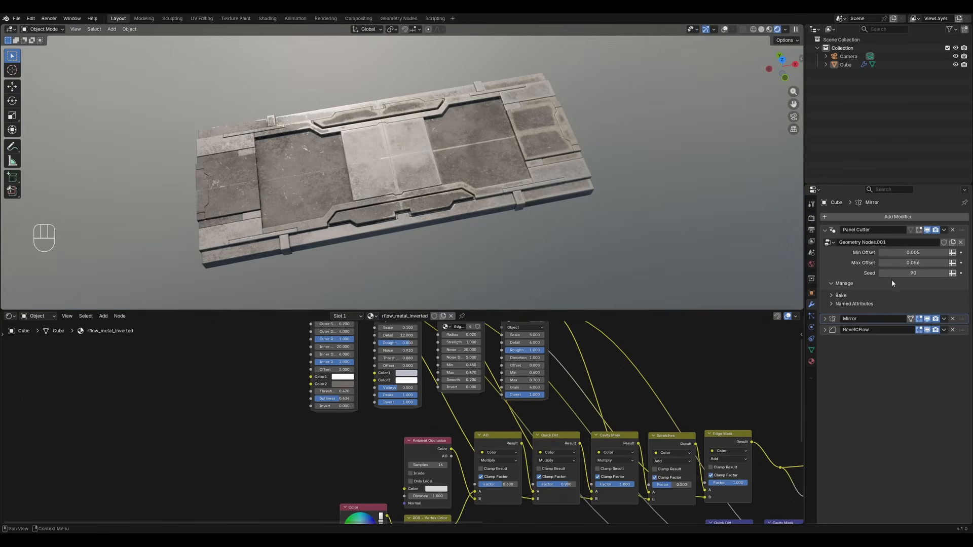
pyautogui.keyDown('ctrl'); pyautogui.scroll(2, 897, 273); pyautogui.keyUp('ctrl')
pyautogui.keyDown('ctrl'); pyautogui.scroll(-1, 897, 274); pyautogui.keyUp('ctrl')
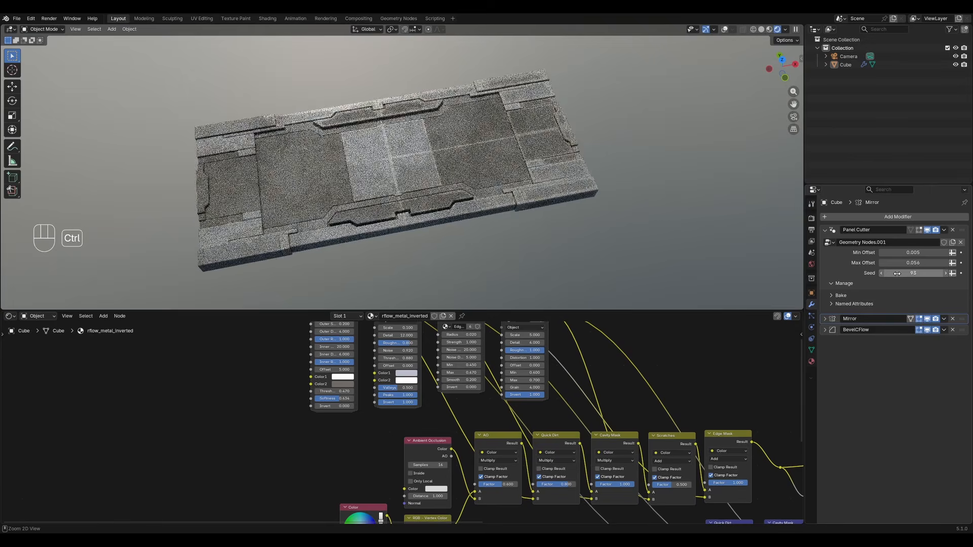
# In top view, cut a narrow lengthwise strip across the large dark panel with Poly Line, using two parallel lines joined at one end
pyautogui.click(485, 144)
pyautogui.press('Tab')
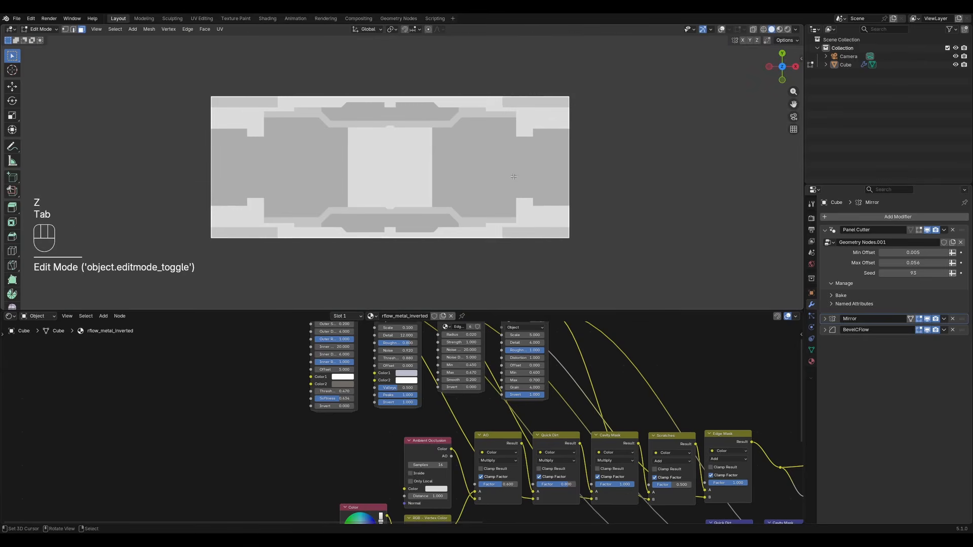
pyautogui.scroll(4, 436, 184)
pyautogui.keyDown('shift'); pyautogui.moveTo(328, 183); pyautogui.dragTo(434, 183, button='middle'); pyautogui.keyUp('shift')
pyautogui.scroll(-1, 435, 184)
pyautogui.press('w')
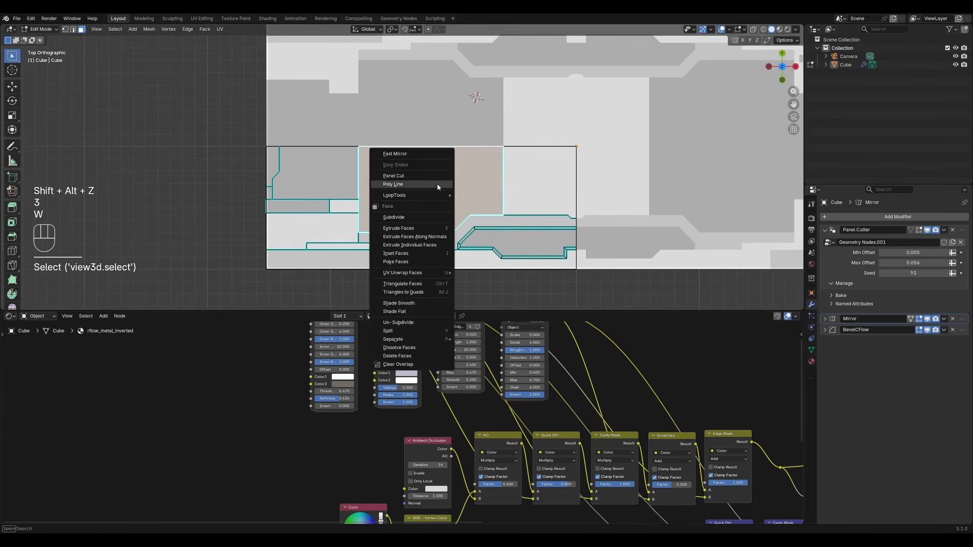
pyautogui.click(437, 186)
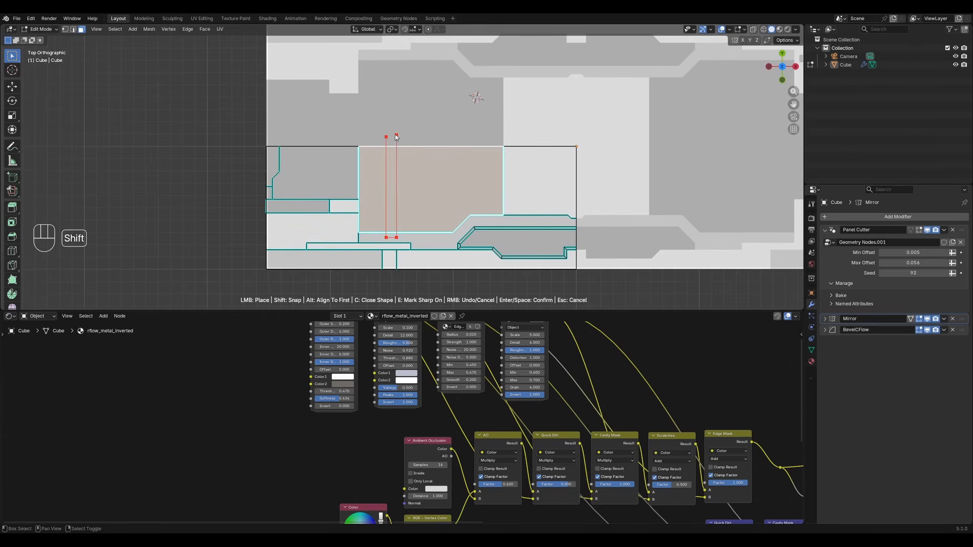
pyautogui.keyDown('shift'); pyautogui.click(395, 135); pyautogui.keyUp('shift')
pyautogui.hotkey('shift', 'space')
pyautogui.press('Tab')
# Inspect the new strip cut on the slab in Rendered shading with overlays hidden
pyautogui.scroll(-3, 422, 147)
pyautogui.moveTo(481, 200); pyautogui.dragTo(510, 167, button='middle')
pyautogui.keyDown('shift'); pyautogui.moveTo(509, 167); pyautogui.dragTo(475, 200, button='middle'); pyautogui.keyUp('shift')
pyautogui.press('z')
pyautogui.click(492, 160)
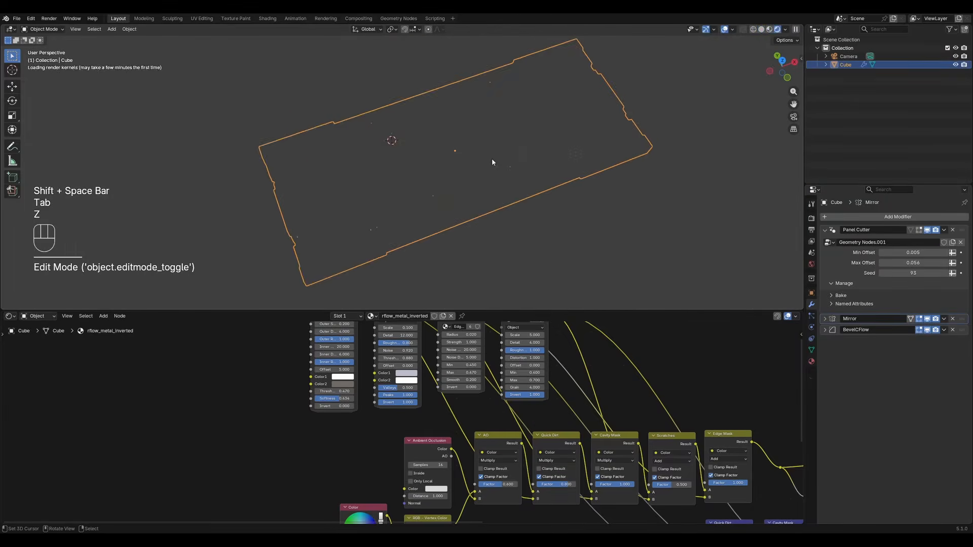
pyautogui.hotkey('shift', 'alt', 'z')
pyautogui.scroll(3, 745, 280)
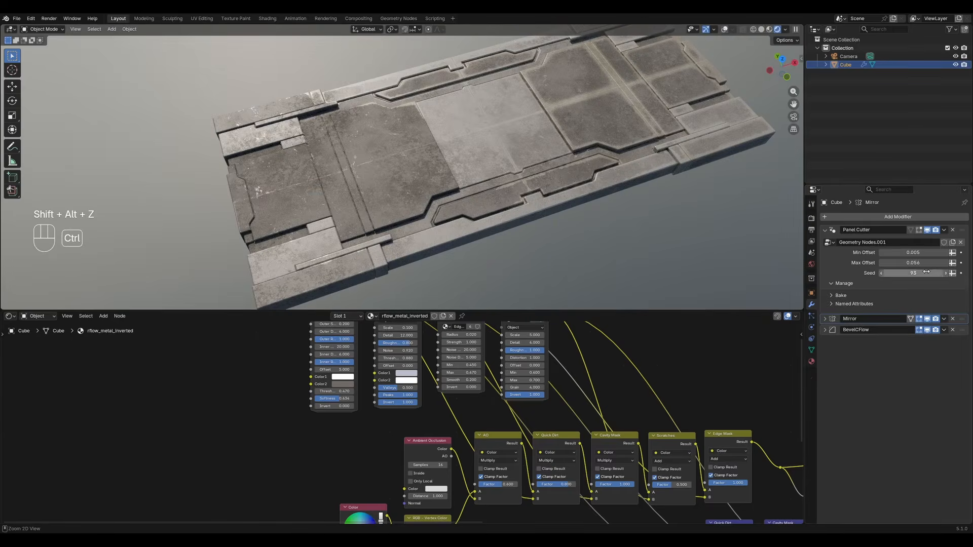
# Raise the Panel Cutter's Max Offset to 0.076 and cycle the seed to 104
pyautogui.keyDown('ctrl'); pyautogui.scroll(1, 926, 272); pyautogui.keyUp('ctrl')
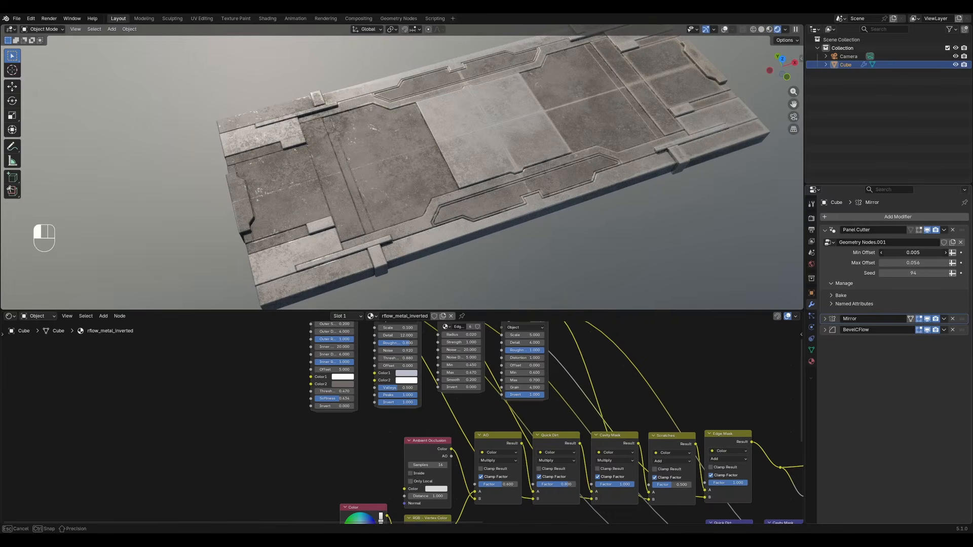
pyautogui.moveTo(916, 253)
pyautogui.mouseDown()
pyautogui.moveTo(902, 252)
pyautogui.moveTo(919, 253)
pyautogui.moveTo(924, 262)
pyautogui.moveTo(910, 263)
pyautogui.moveTo(918, 262)
pyautogui.mouseUp()
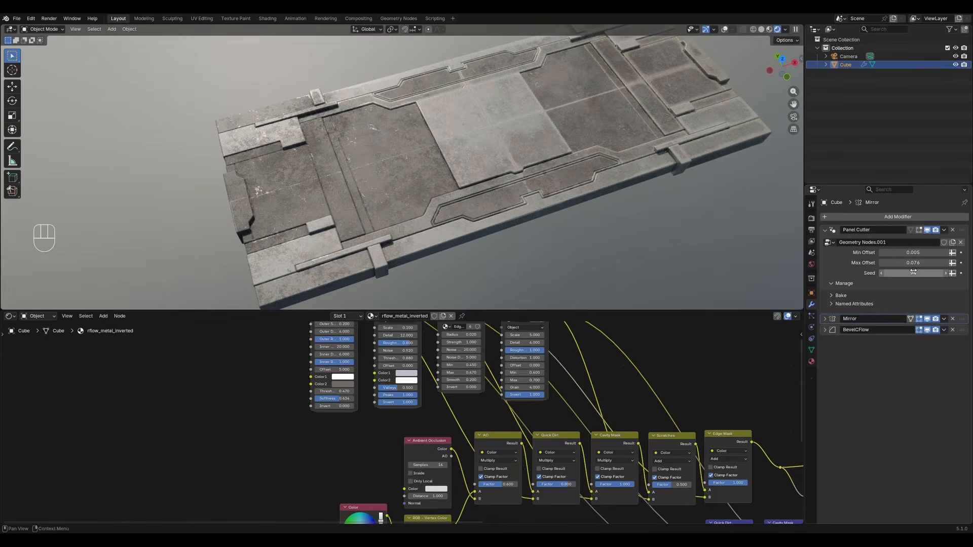
pyautogui.keyDown('ctrl'); pyautogui.scroll(4, 913, 272); pyautogui.keyUp('ctrl')
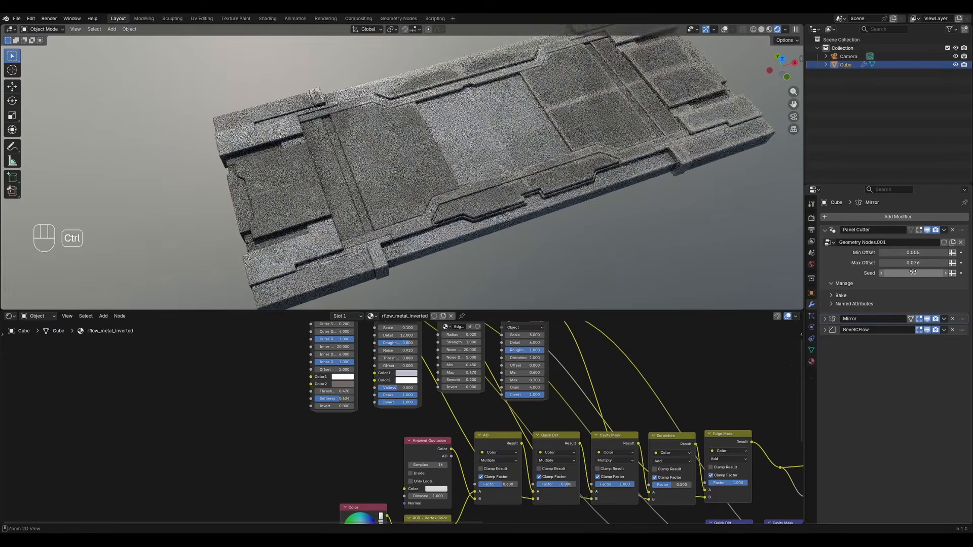
pyautogui.keyDown('ctrl'); pyautogui.scroll(3, 913, 272); pyautogui.keyUp('ctrl')
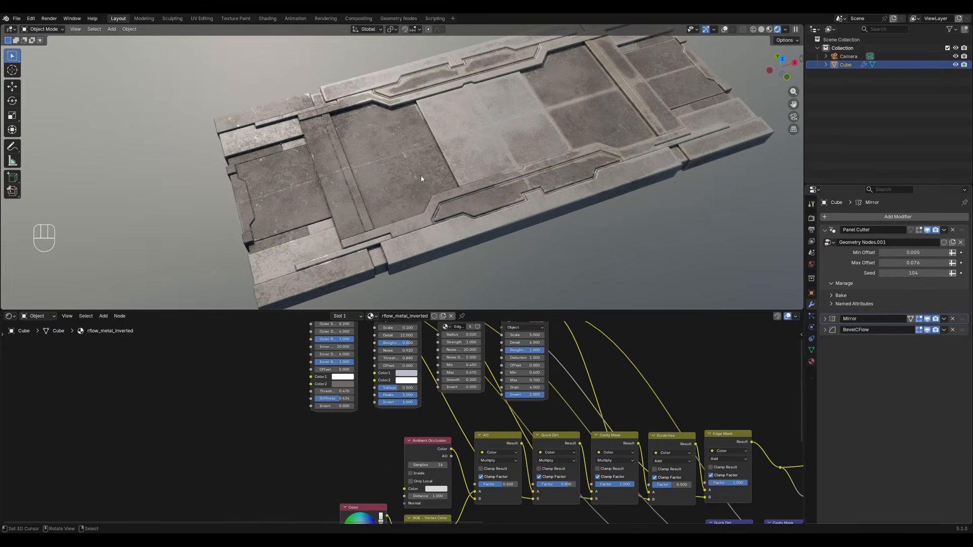
# Rotate the HDRI lighting around the slab, and maximize the viewport in Solid shading
pyautogui.moveTo(421, 179); pyautogui.dragTo(683, 167, button='middle')
pyautogui.moveTo(683, 167)
pyautogui.keyDown('ctrl'); pyautogui.keyDown('alt'); pyautogui.mouseDown(button='right')
pyautogui.moveTo(396, 165)
pyautogui.moveTo(228, 177)
pyautogui.mouseUp(button='right'); pyautogui.keyUp('alt'); pyautogui.keyUp('ctrl')
pyautogui.moveTo(228, 177)
pyautogui.mouseDown(button='middle')
pyautogui.moveTo(406, 152)
pyautogui.moveTo(473, 204)
pyautogui.mouseUp(button='middle')
pyautogui.press('z')
pyautogui.click(518, 206)
pyautogui.hotkey('ctrl', 'space')
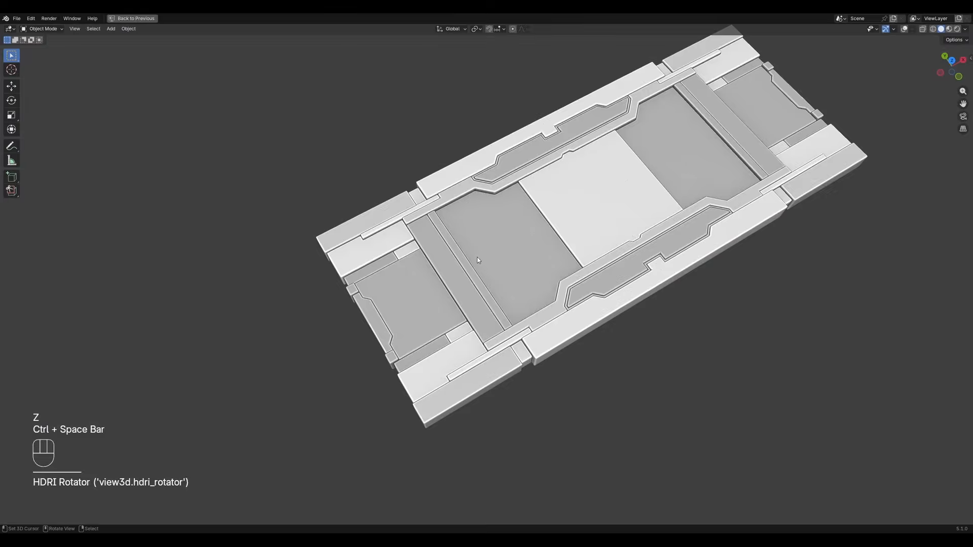
# Bevel the vertical edge at the slab's outer corner with one segment
pyautogui.moveTo(477, 260); pyautogui.dragTo(491, 210, button='middle')
pyautogui.press('Tab')
pyautogui.hotkey('shift', 'alt', 'z')
pyautogui.moveTo(478, 304); pyautogui.dragTo(488, 299, button='middle')
pyautogui.scroll(2, 517, 264)
pyautogui.hotkey('ctrl', 'b')
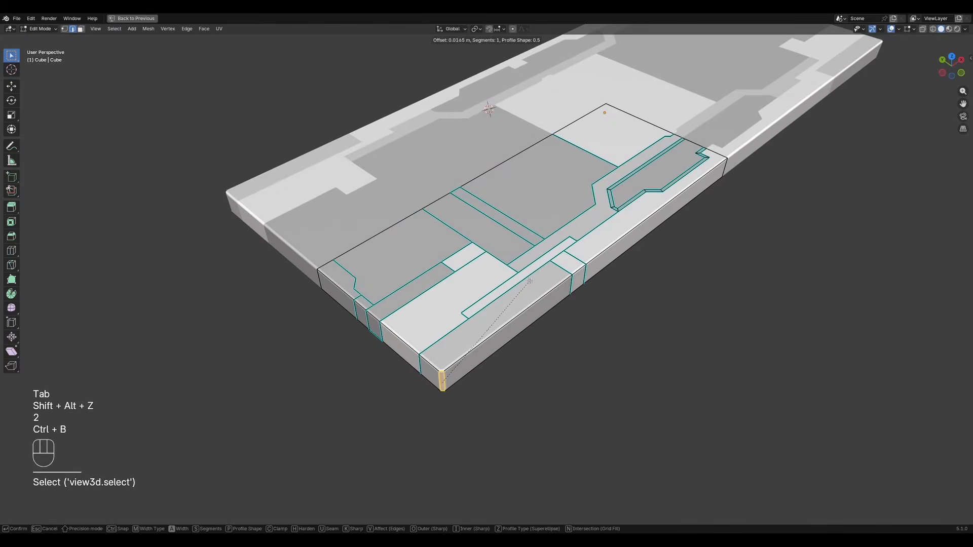
pyautogui.press('Tab')
pyautogui.press('Tab')
# Bevel the loop of upper edges running around the slab's outer perimeter
pyautogui.hotkey('alt', 'a')
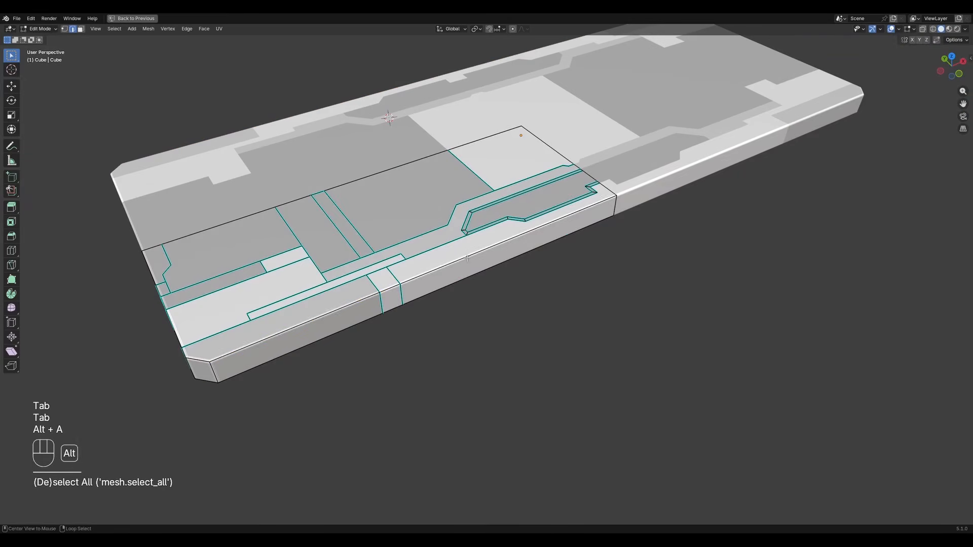
pyautogui.moveTo(401, 285); pyautogui.dragTo(493, 290, button='middle')
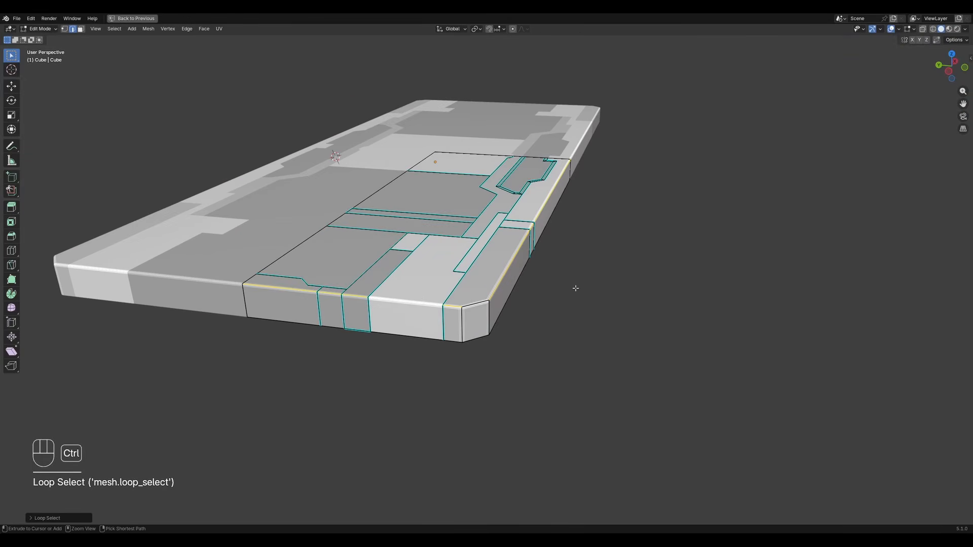
pyautogui.click(592, 294)
pyautogui.press('Tab')
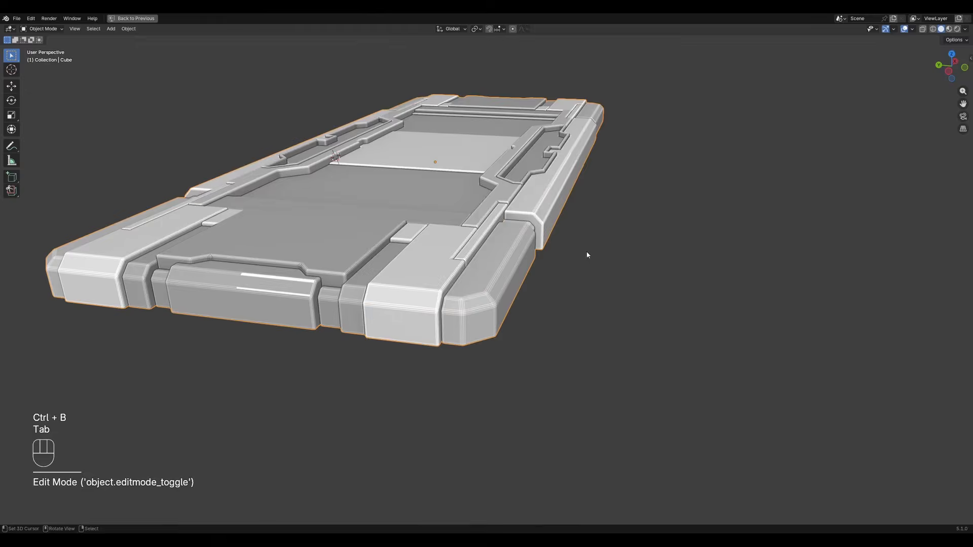
pyautogui.moveTo(587, 255); pyautogui.dragTo(546, 288, button='middle')
# In wireframe top view, select the stepped outline vertices of the small end panel and move them inward along X
pyautogui.press('Tab')
pyautogui.keyDown('alt'); pyautogui.moveTo(414, 288); pyautogui.dragTo(377, 305, button='middle'); pyautogui.keyUp('alt')
pyautogui.hotkey('alt', 'a')
pyautogui.scroll(3, 378, 305)
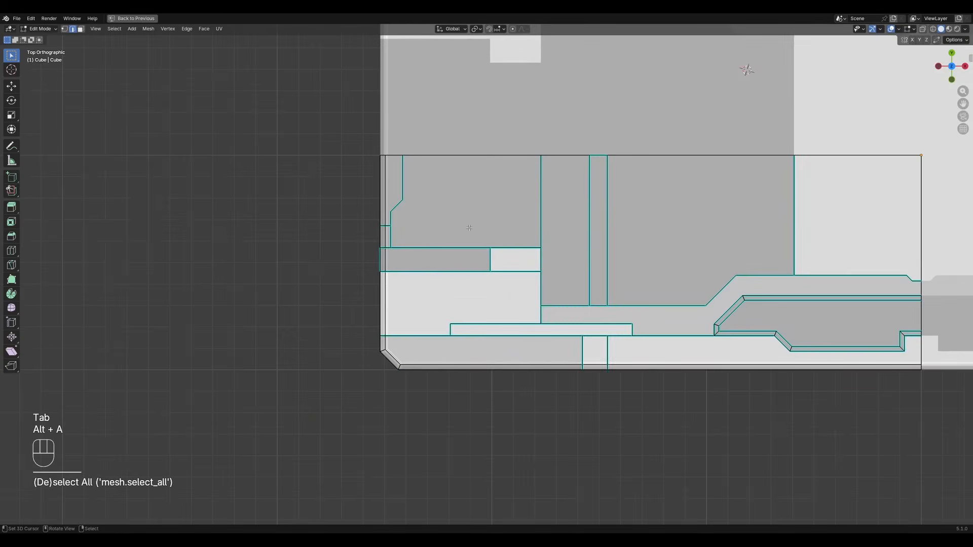
pyautogui.press('1')
pyautogui.hotkey('shift', 'z')
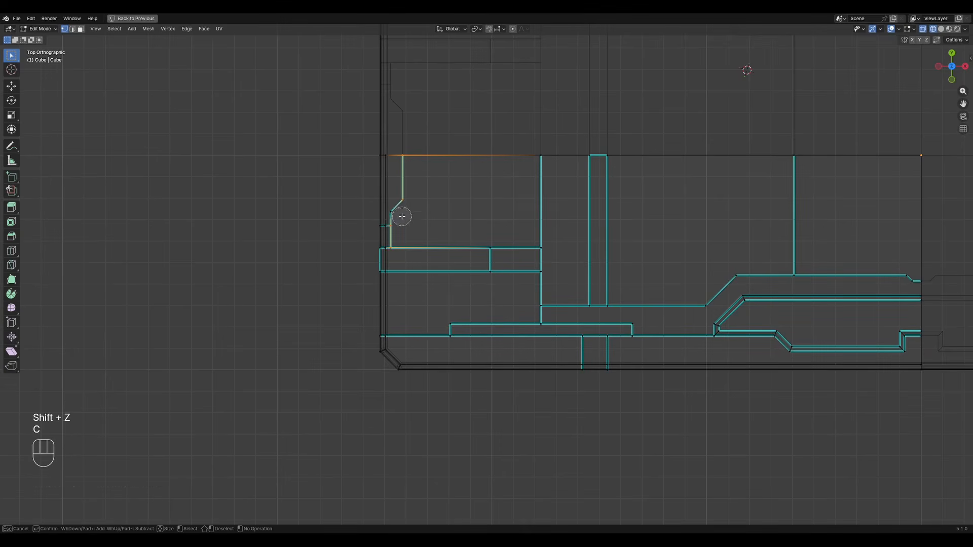
pyautogui.rightClick(408, 217)
pyautogui.keyDown('shift'); pyautogui.moveTo(448, 217); pyautogui.dragTo(456, 238, button='middle'); pyautogui.keyUp('shift')
pyautogui.press('g')
pyautogui.press('x')
pyautogui.click(466, 233)
pyautogui.hotkey('shift', 'z')
pyautogui.press('Tab')
pyautogui.scroll(-1, 527, 187)
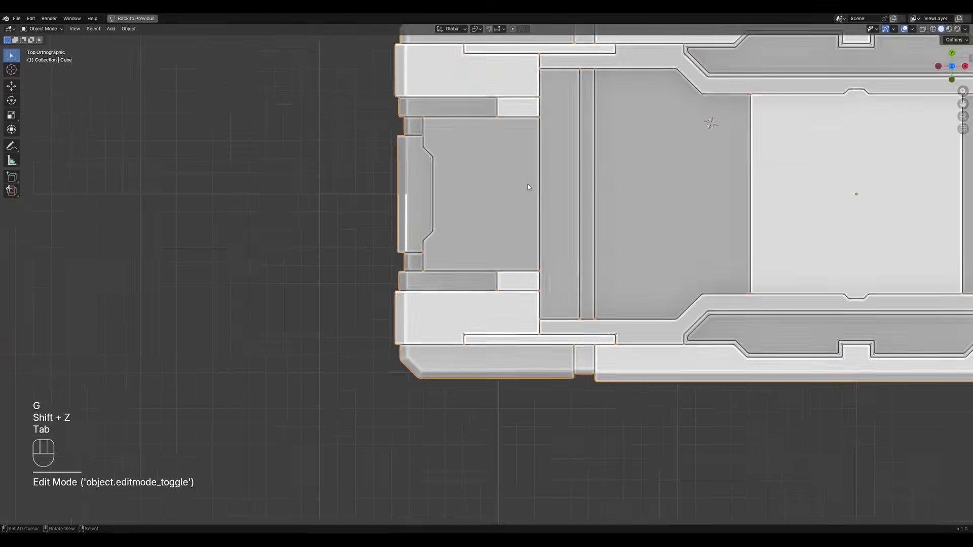
# Restore the split layout and inspect the bevelled slab in Rendered shading with nothing selected
pyautogui.hotkey('shift', 'alt', 'z')
pyautogui.moveTo(528, 187); pyautogui.dragTo(487, 269, button='middle')
pyautogui.scroll(5, 573, 228)
pyautogui.press('Tab')
pyautogui.press('a')
pyautogui.press('Tab')
pyautogui.scroll(-3, 551, 258)
pyautogui.hotkey('ctrl', 'space')
pyautogui.keyDown('shift'); pyautogui.moveTo(523, 167); pyautogui.dragTo(446, 243, button='middle'); pyautogui.keyUp('shift')
pyautogui.click(499, 209)
pyautogui.hotkey('shift', 'alt', 'z')
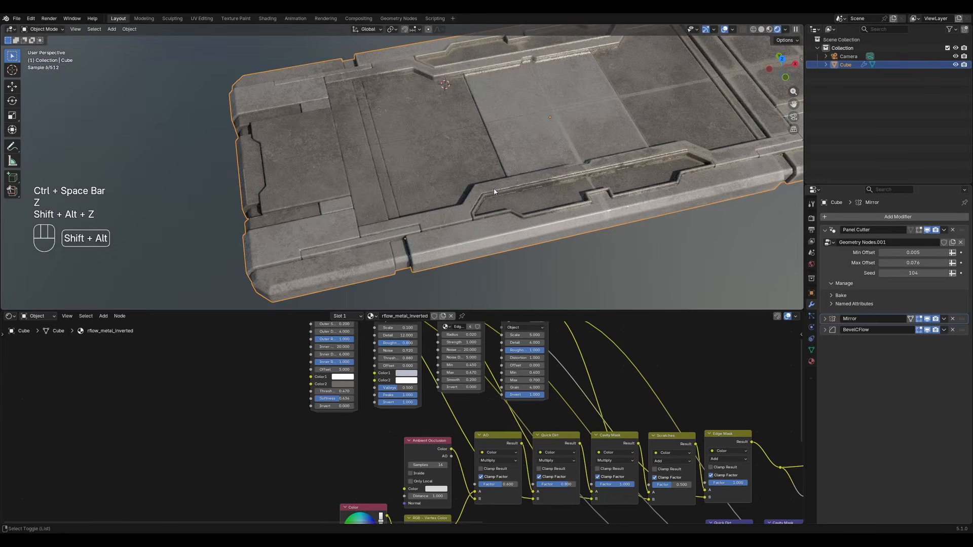
pyautogui.hotkey('alt', 'a')
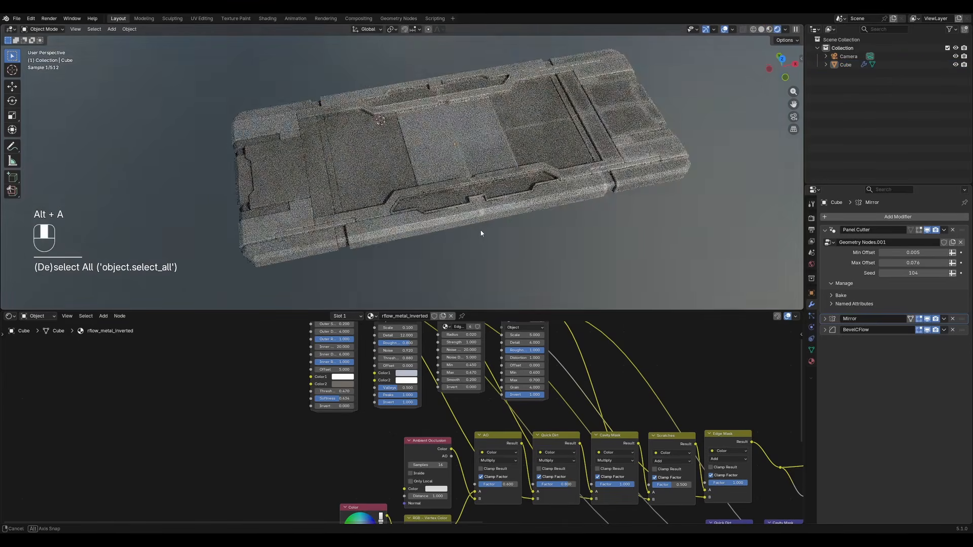
# Switch to Solid shading and examine the slab's base mesh in Edit Mode
pyautogui.moveTo(478, 220)
pyautogui.mouseDown(button='middle')
pyautogui.moveTo(563, 230)
pyautogui.moveTo(523, 221)
pyautogui.moveTo(515, 252)
pyautogui.moveTo(454, 220)
pyautogui.moveTo(485, 202)
pyautogui.moveTo(486, 219)
pyautogui.moveTo(526, 204)
pyautogui.mouseUp(button='middle')
pyautogui.press('z')
pyautogui.click(603, 225)
pyautogui.press('Tab')
pyautogui.hotkey('alt', 'a')
pyautogui.scroll(4, 467, 222)
pyautogui.scroll(-3, 467, 222)
pyautogui.press('Tab')
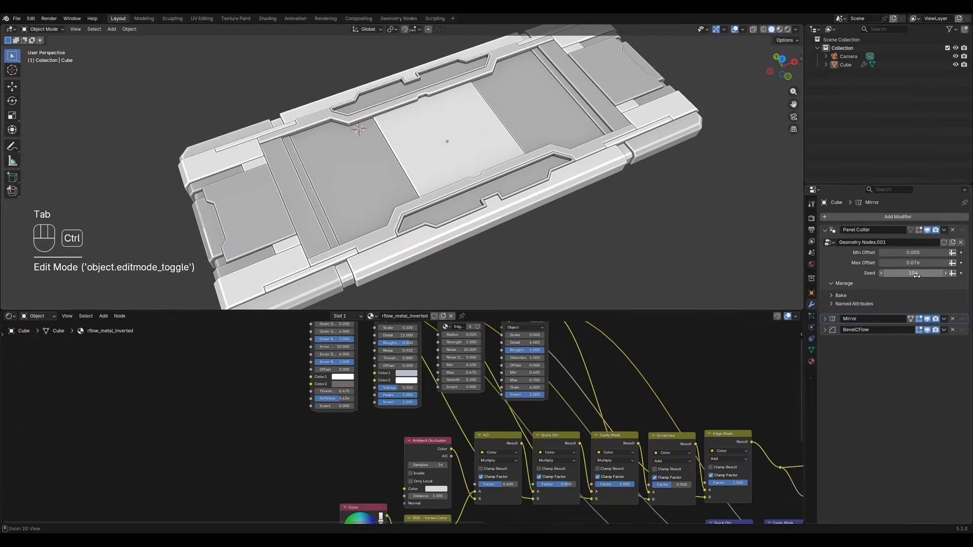
# Cycle the Panel Cutter seed to 122, comparing the panel heights in Rendered and Solid shading
pyautogui.keyDown('ctrl'); pyautogui.scroll(4, 916, 274); pyautogui.keyUp('ctrl')
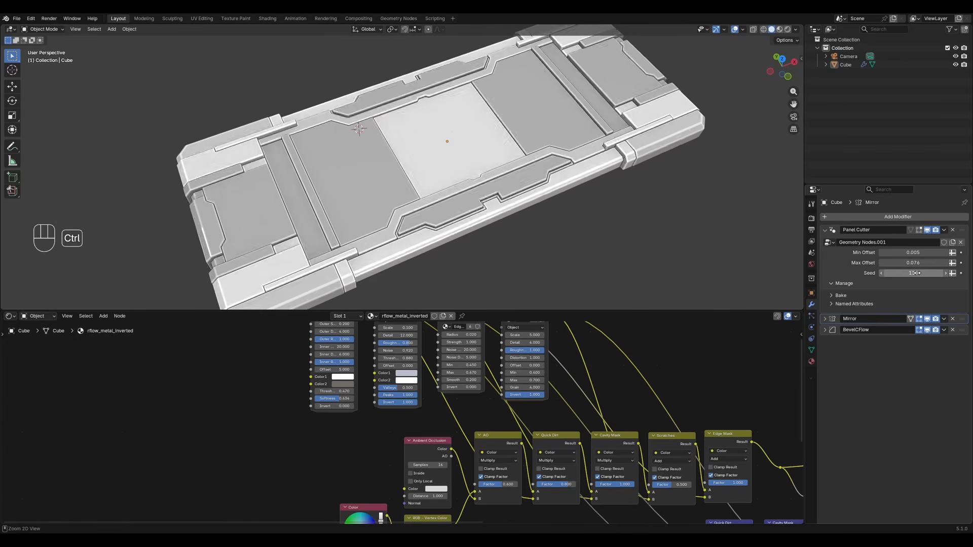
pyautogui.keyDown('ctrl'); pyautogui.scroll(1, 917, 273); pyautogui.keyUp('ctrl')
pyautogui.keyDown('ctrl'); pyautogui.scroll(-1, 918, 273); pyautogui.keyUp('ctrl')
pyautogui.click(445, 144)
pyautogui.hotkey('shift', 'alt', 'z')
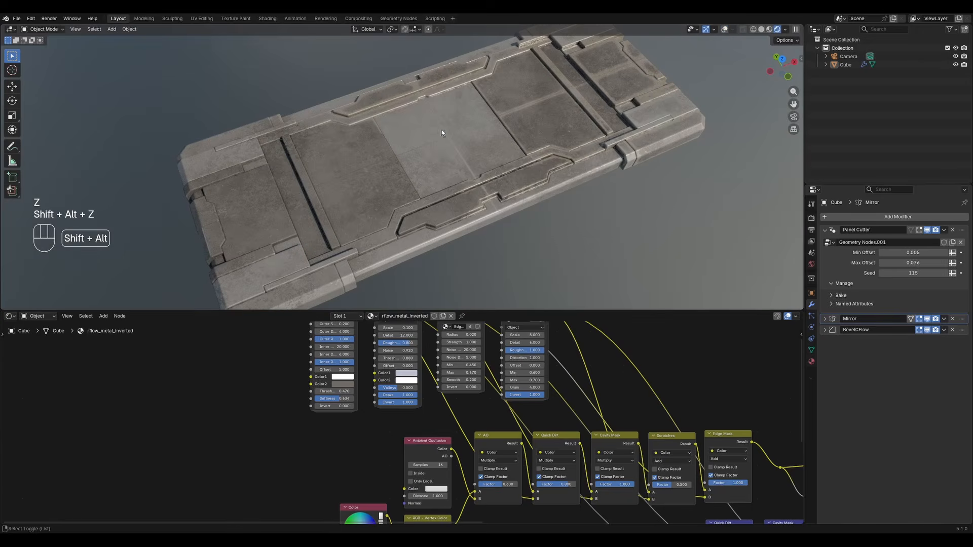
pyautogui.keyDown('ctrl'); pyautogui.scroll(4, 922, 272); pyautogui.keyUp('ctrl')
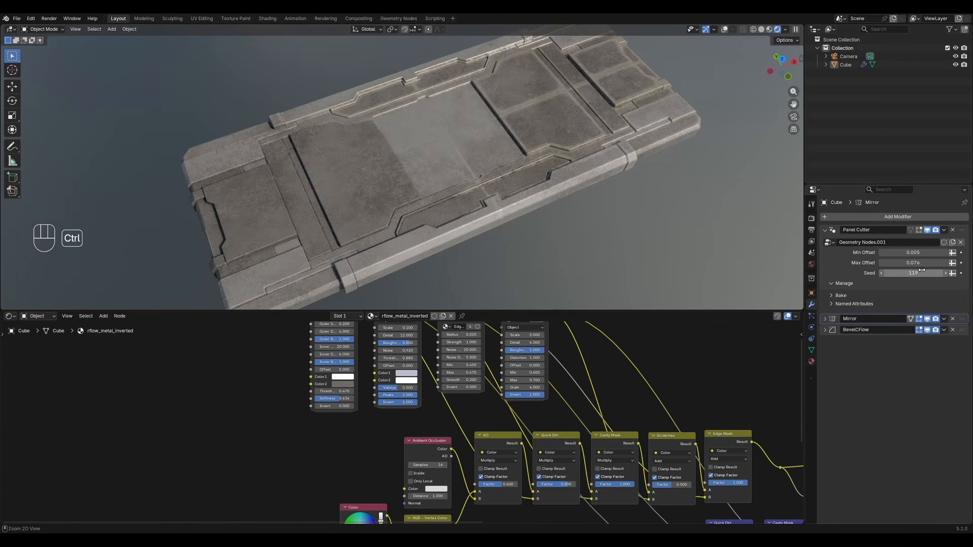
pyautogui.keyDown('ctrl'); pyautogui.scroll(3, 922, 273); pyautogui.keyUp('ctrl')
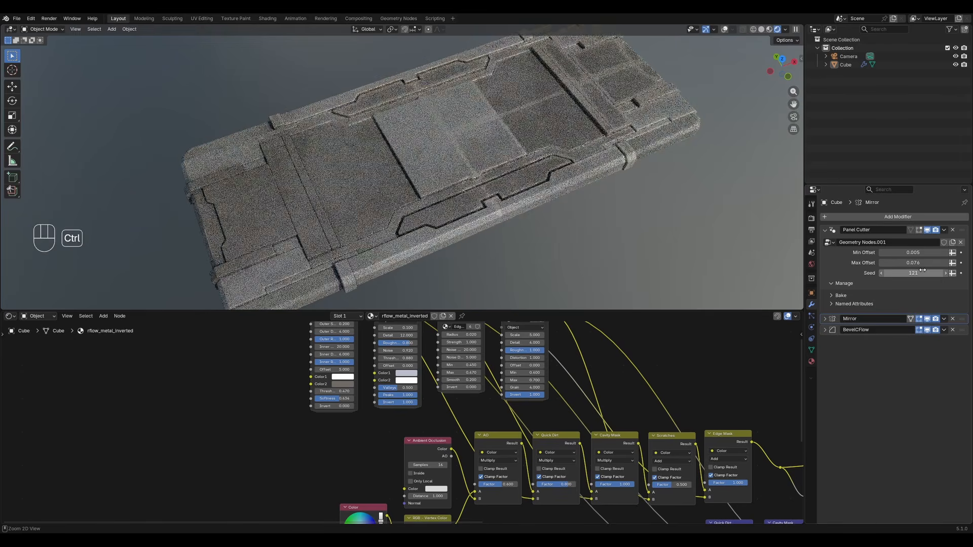
pyautogui.moveTo(453, 151)
pyautogui.mouseDown(button='middle')
pyautogui.moveTo(515, 195)
pyautogui.moveTo(574, 194)
pyautogui.moveTo(473, 200)
pyautogui.mouseUp(button='middle')
pyautogui.press('z')
pyautogui.click(518, 214)
# Maximize the viewport and examine the slab's base mesh edges against the result with modifiers
pyautogui.press('KP_7')
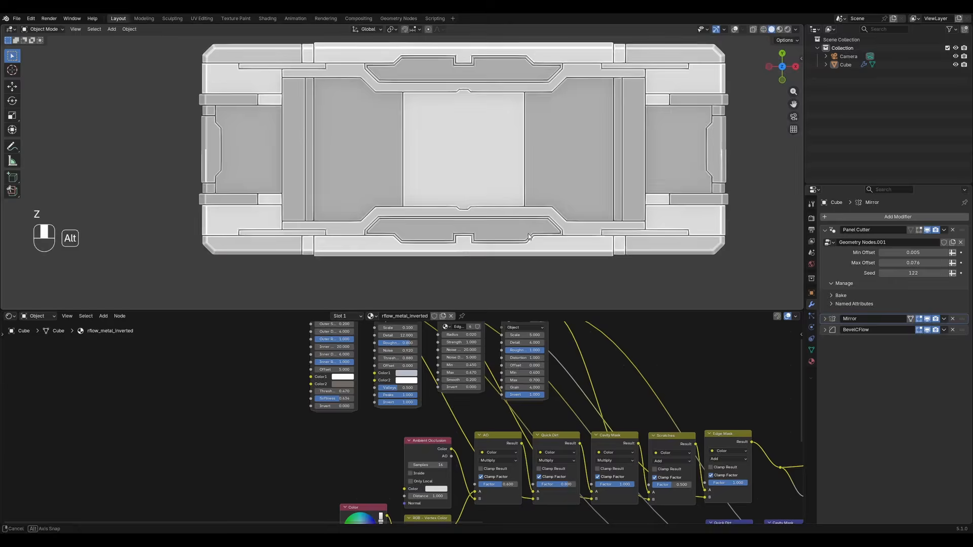
pyautogui.hotkey('ctrl', 'space')
pyautogui.hotkey('alt', 'a')
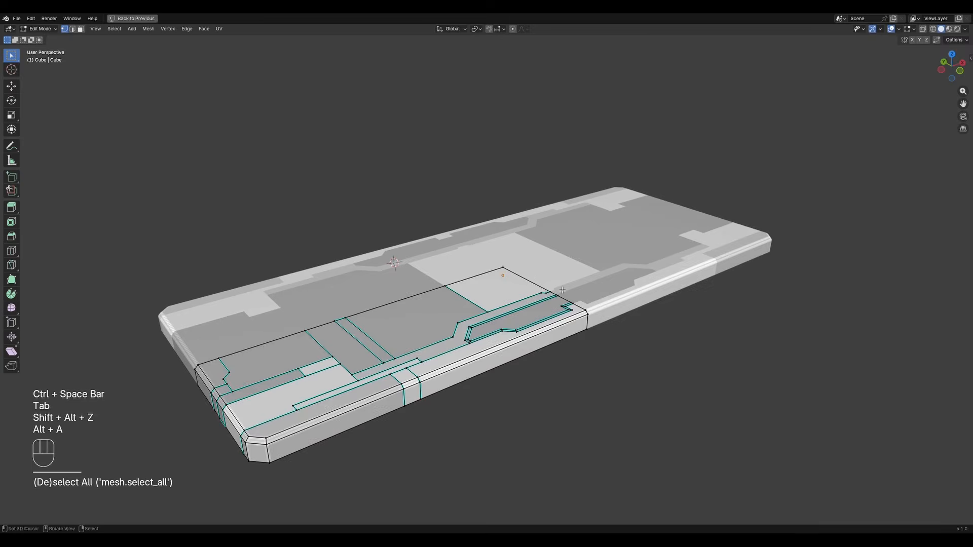
pyautogui.moveTo(535, 277); pyautogui.dragTo(517, 320, button='middle')
pyautogui.press('2')
pyautogui.moveTo(598, 233); pyautogui.dragTo(576, 245, button='middle')
pyautogui.press('Tab')
pyautogui.scroll(-2, 605, 244)
pyautogui.press('Tab')
pyautogui.press('Tab')
# Inspect the whole slab in Rendered shading in the maximized viewport
pyautogui.moveTo(576, 245)
pyautogui.keyDown('shift'); pyautogui.mouseDown(button='middle')
pyautogui.moveTo(544, 283)
pyautogui.moveTo(499, 277)
pyautogui.mouseUp(button='middle'); pyautogui.keyUp('shift')
pyautogui.press('z')
pyautogui.click(526, 218)
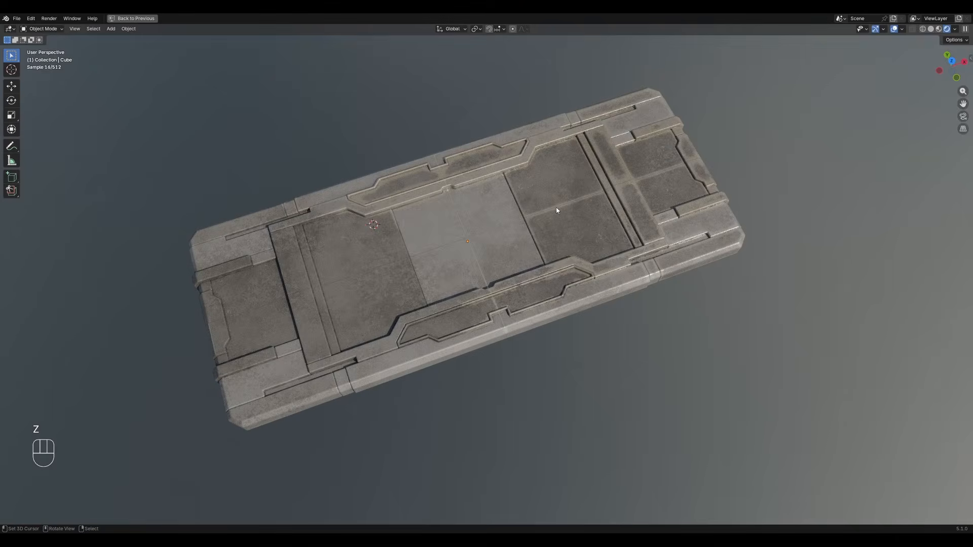
pyautogui.moveTo(641, 262); pyautogui.dragTo(566, 303, button='middle')
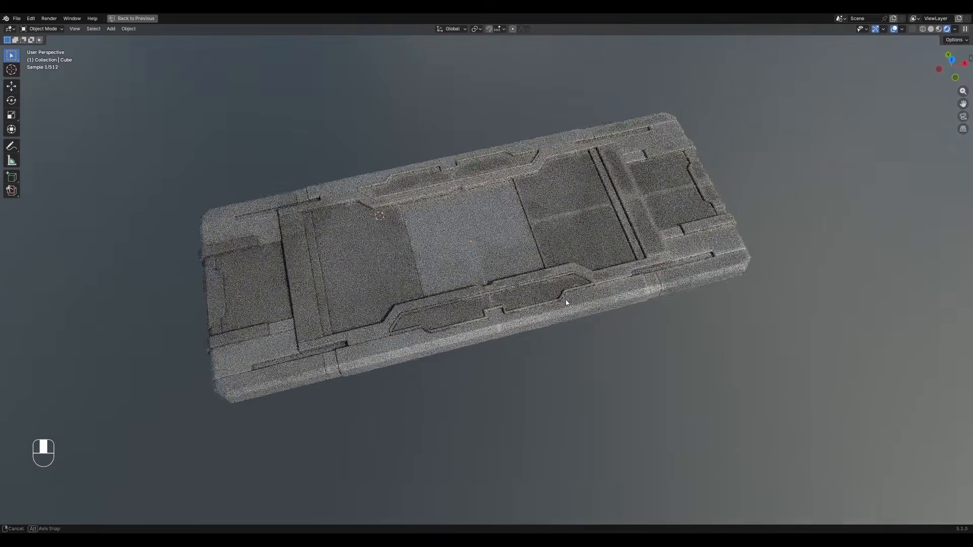